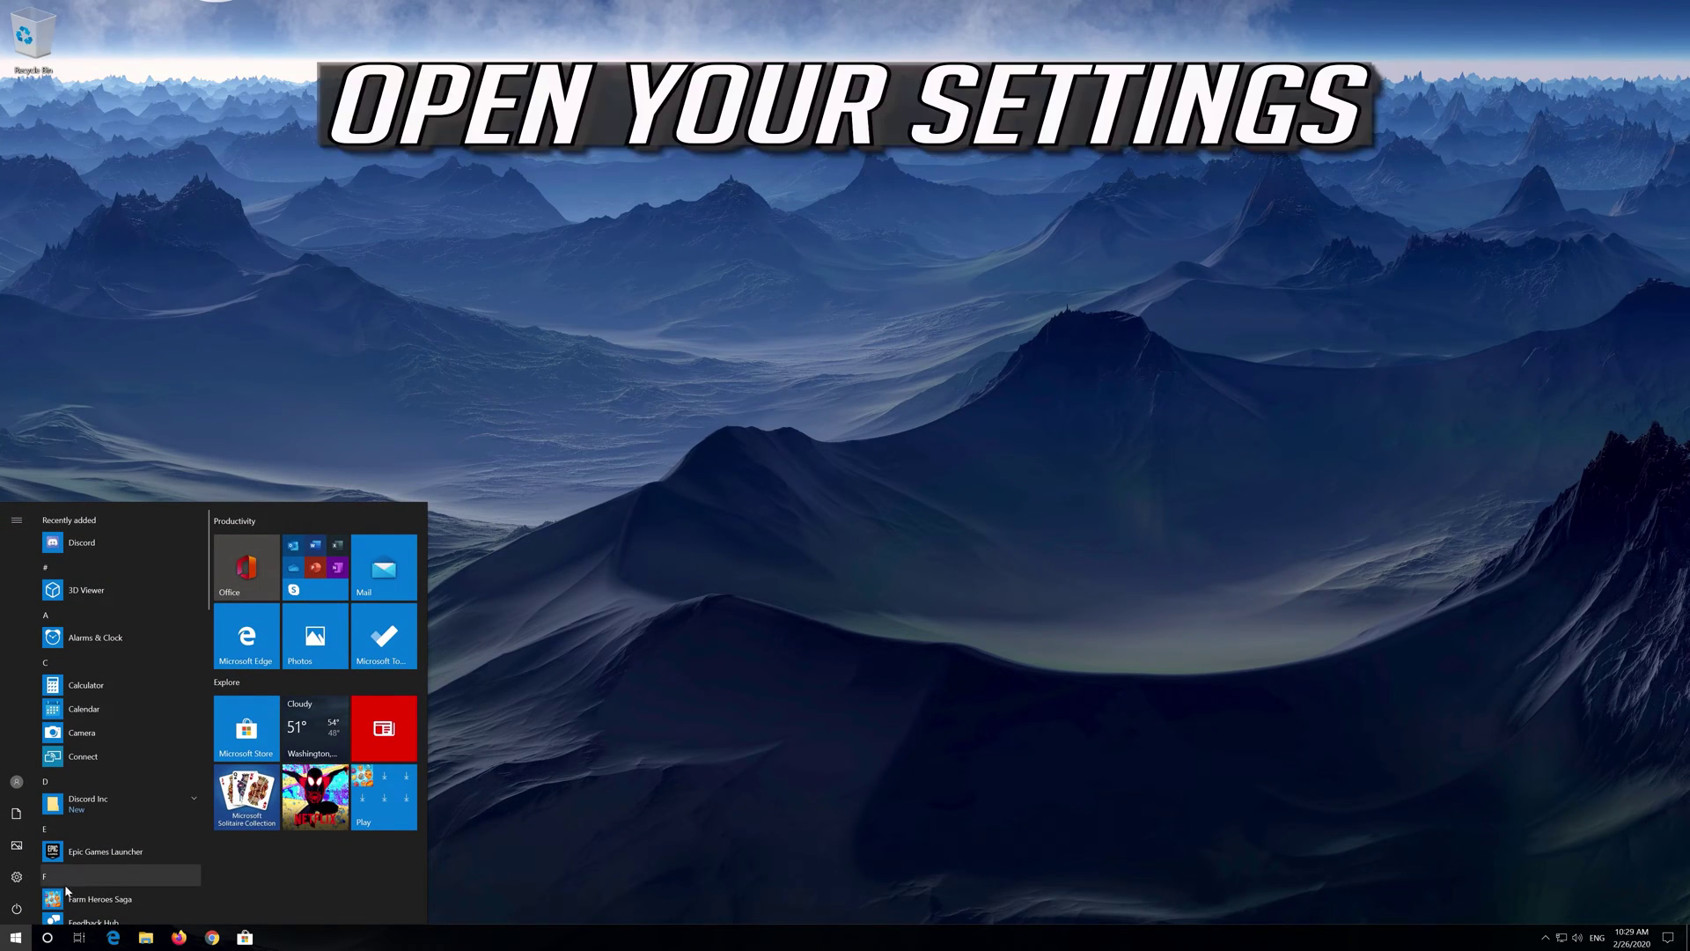
- Open Windows Settings from the Start menu
mouse_move(20, 885)
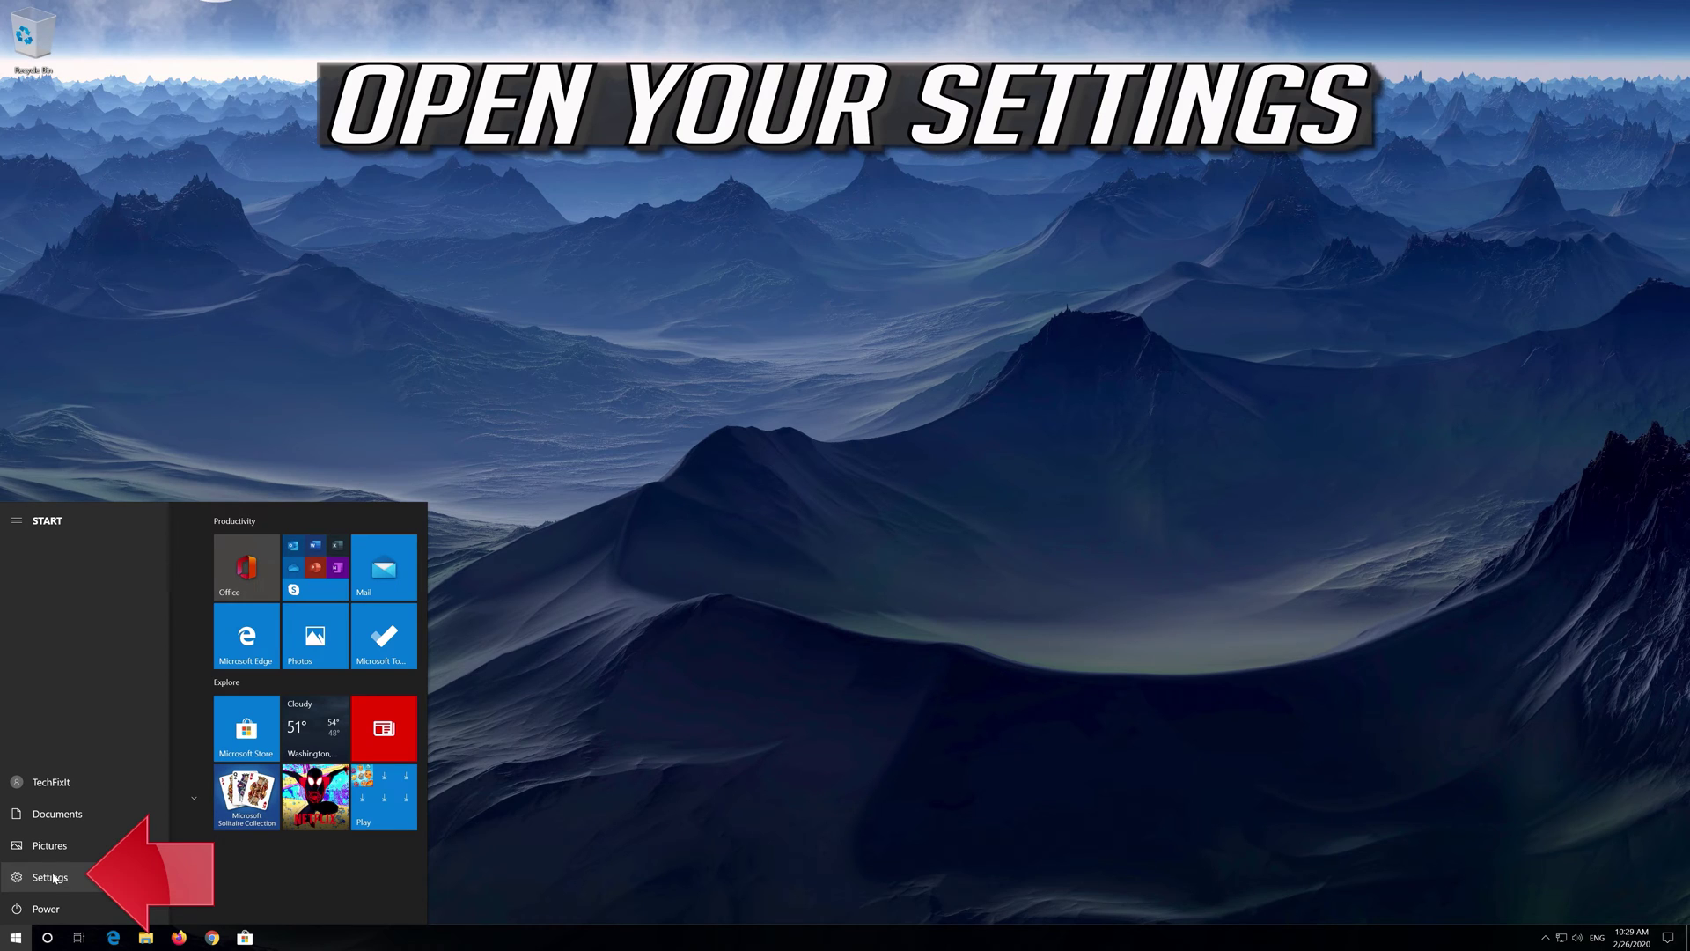
click(54, 878)
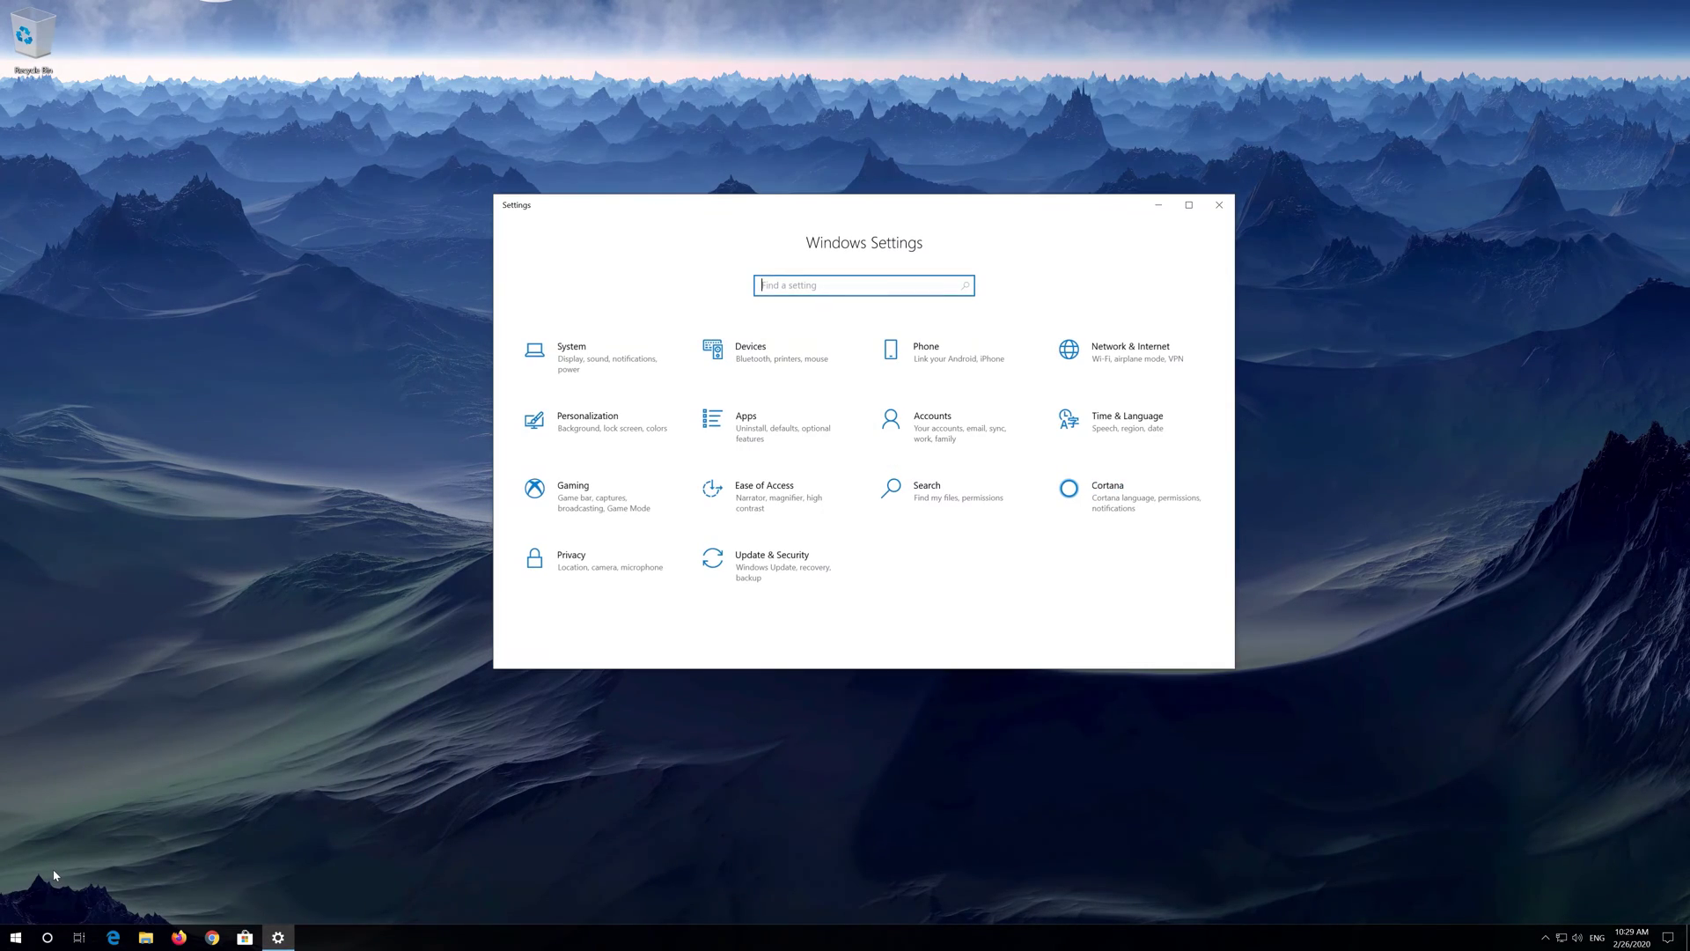
- Go to Apps & features and open the classic Programs and Features list
click(778, 434)
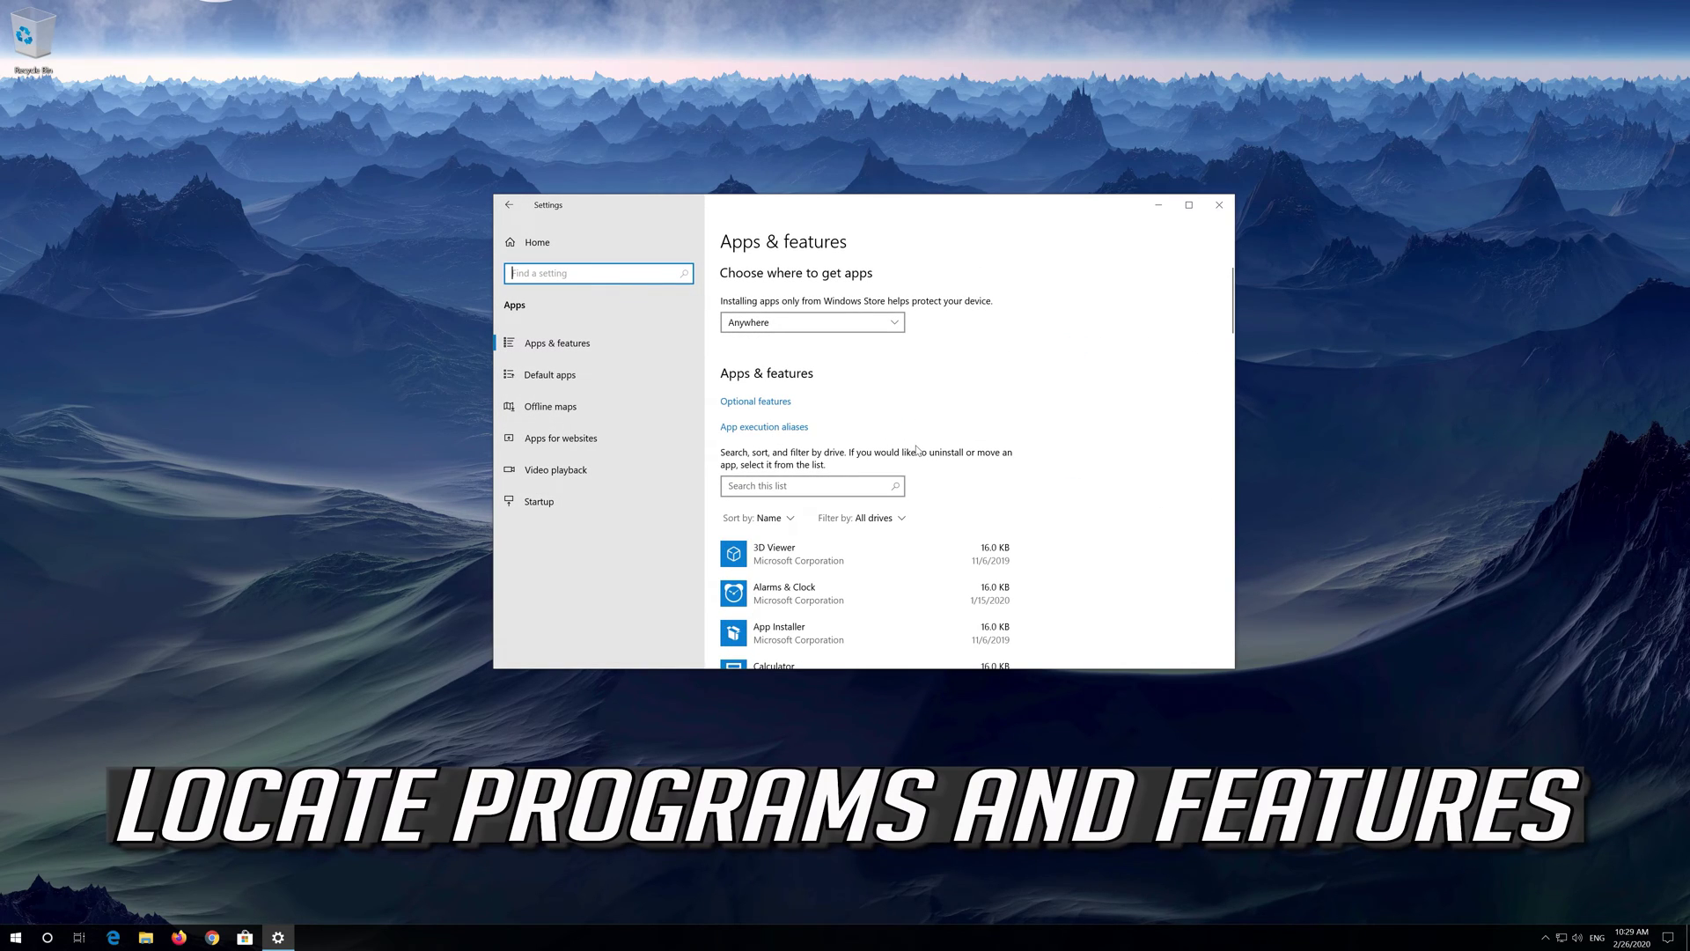
scroll(915, 451, down, 5)
scroll(915, 450, down, 10)
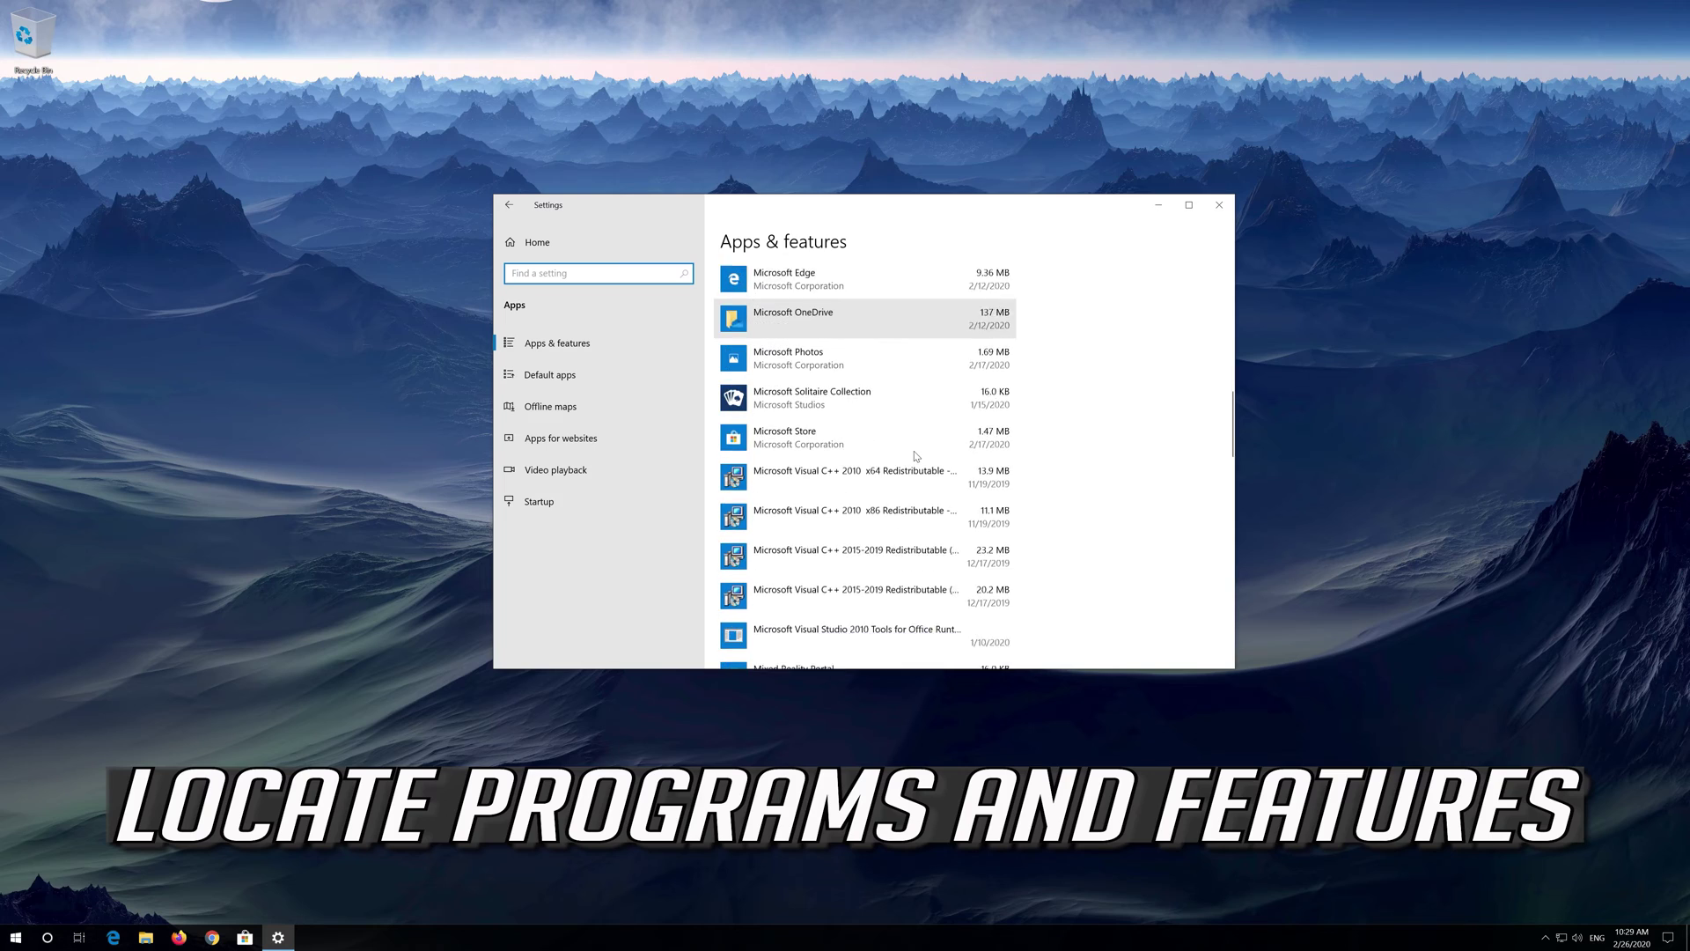
scroll(916, 456, down, 15)
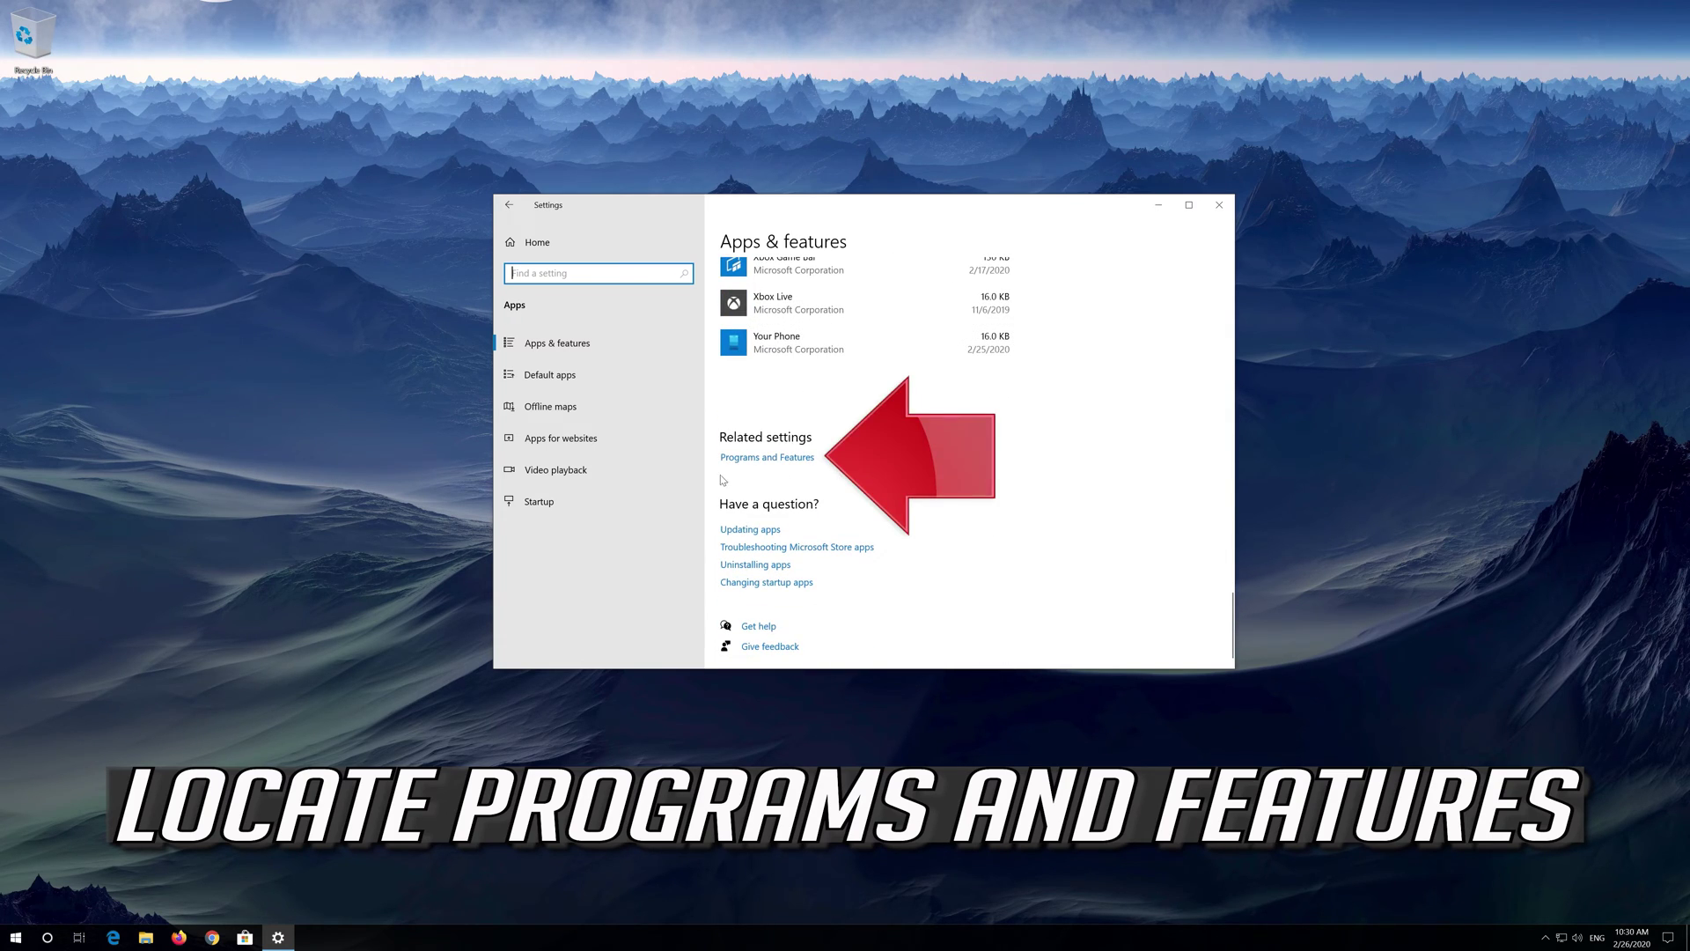
click(783, 457)
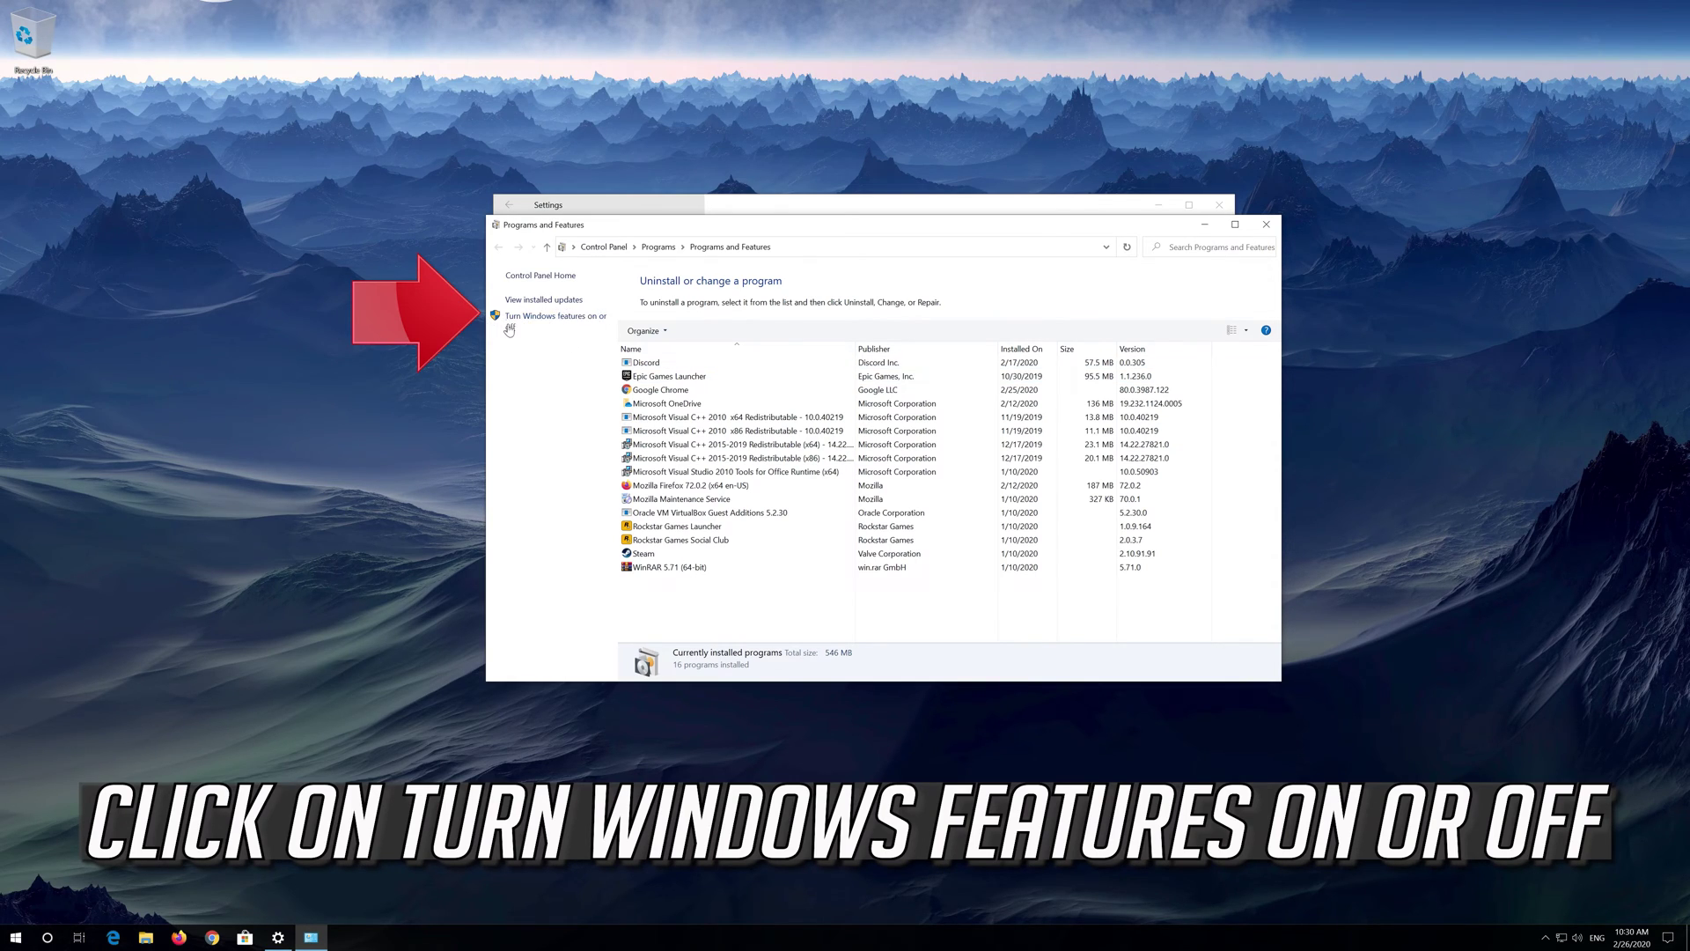
- In Windows Features, expand SMB 1.0/CIFS File Sharing Support and tick SMB 1.0/CIFS Client
click(547, 324)
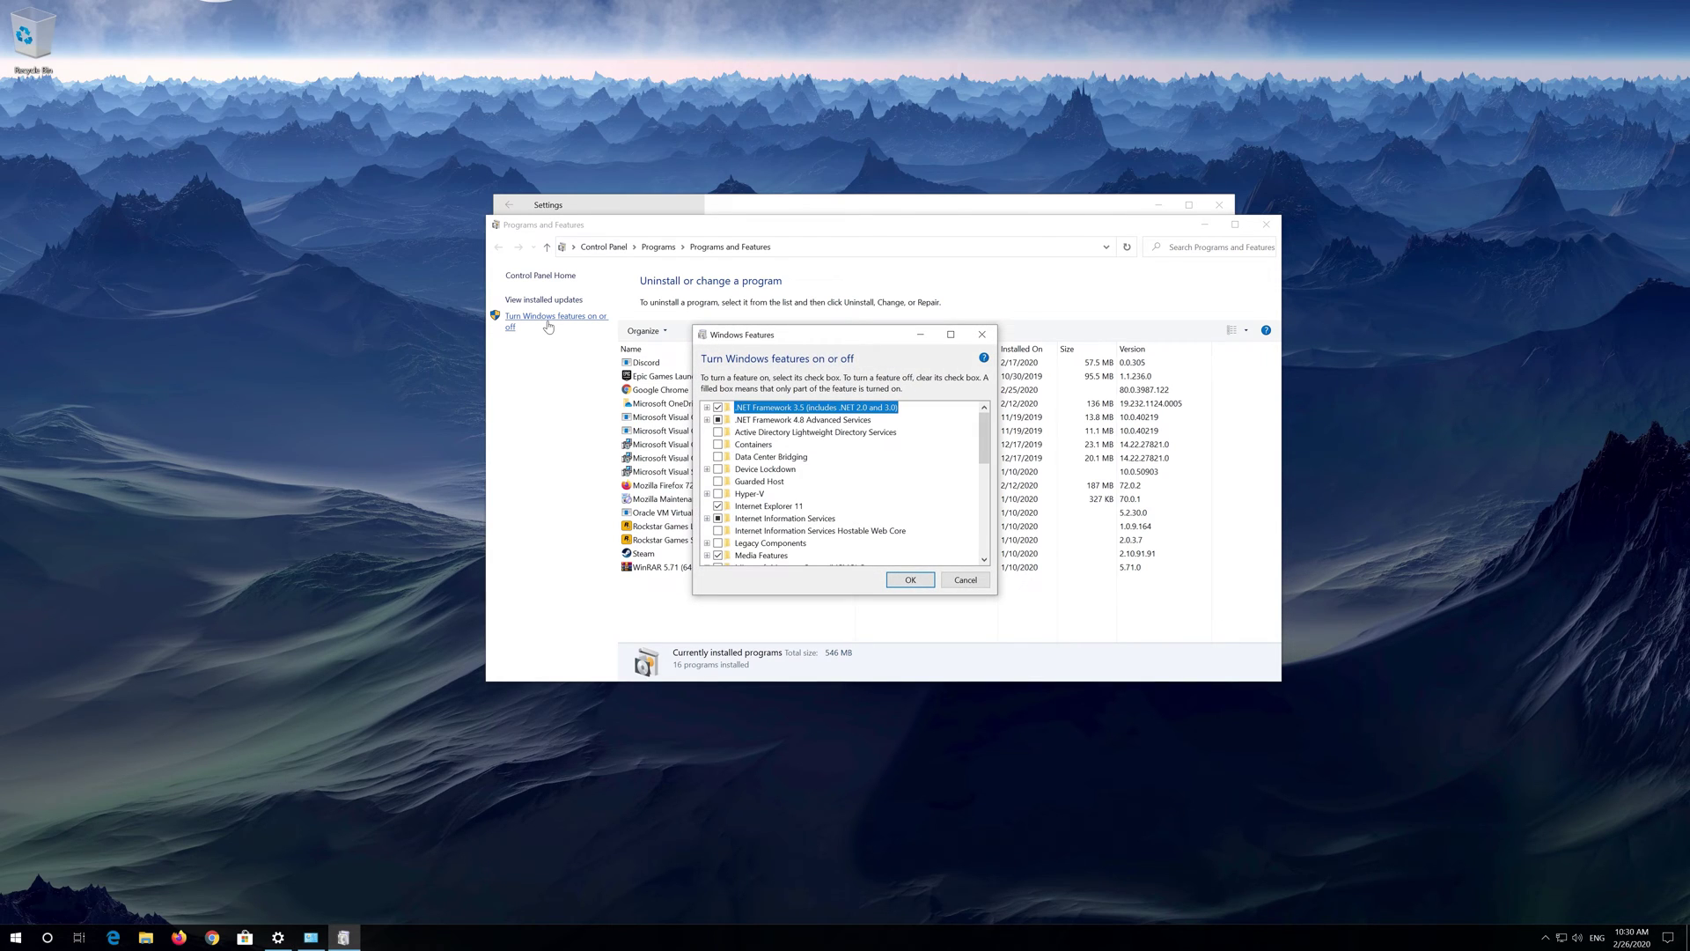
scroll(765, 468, down, 2)
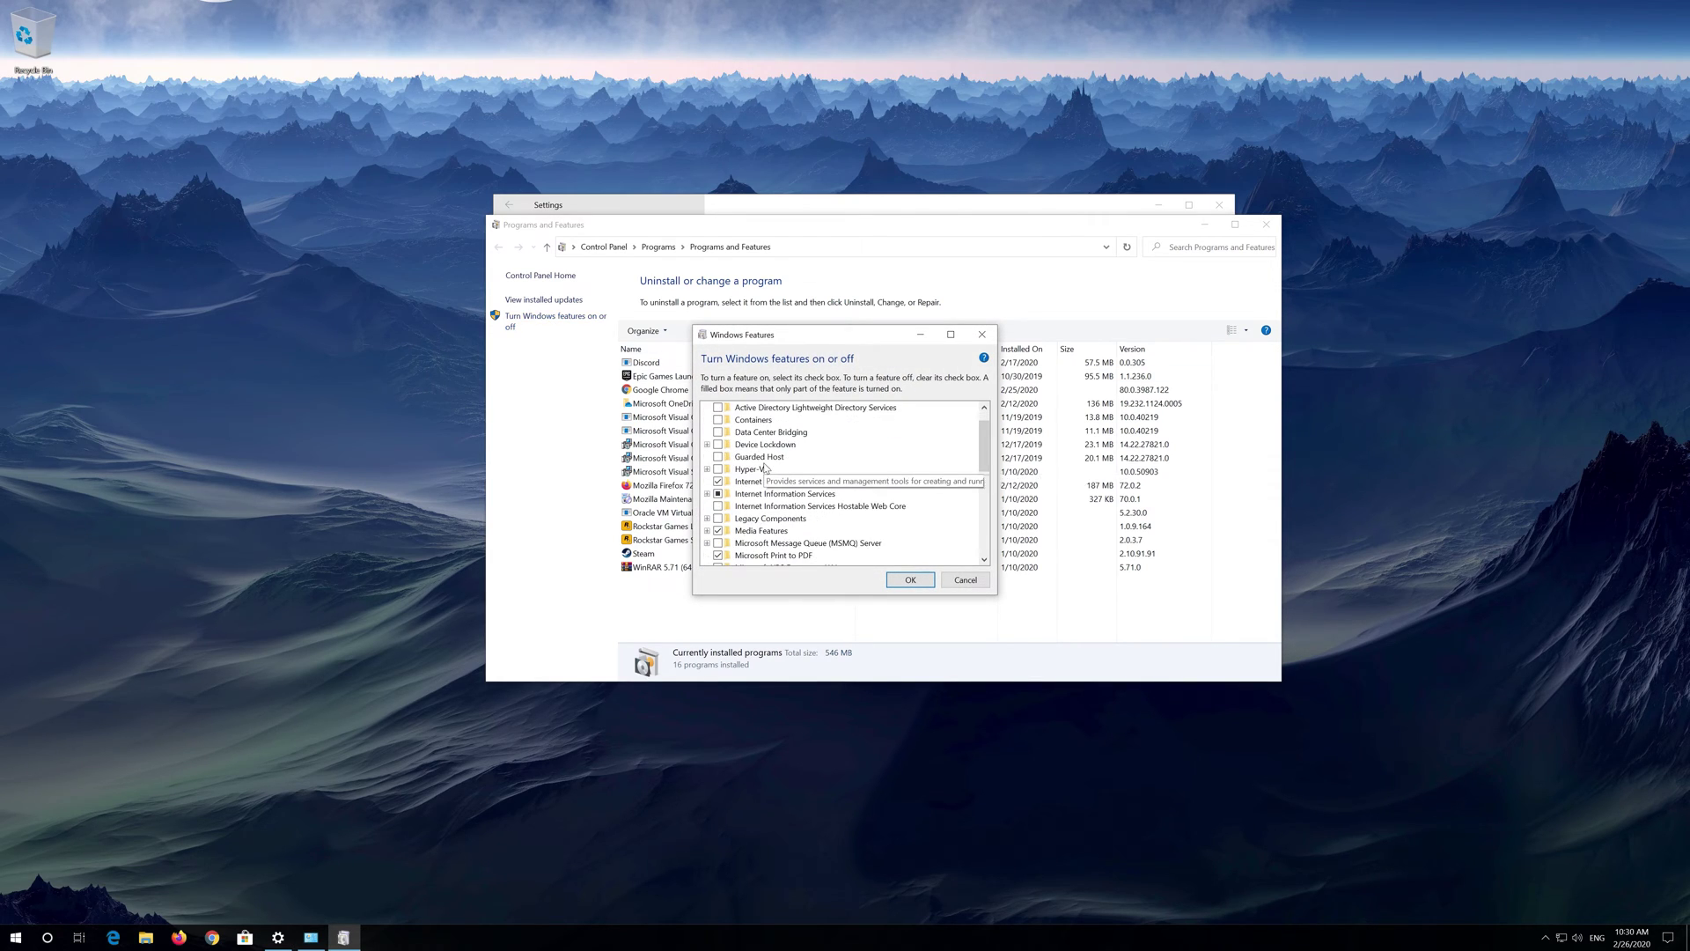
scroll(765, 468, down, 3)
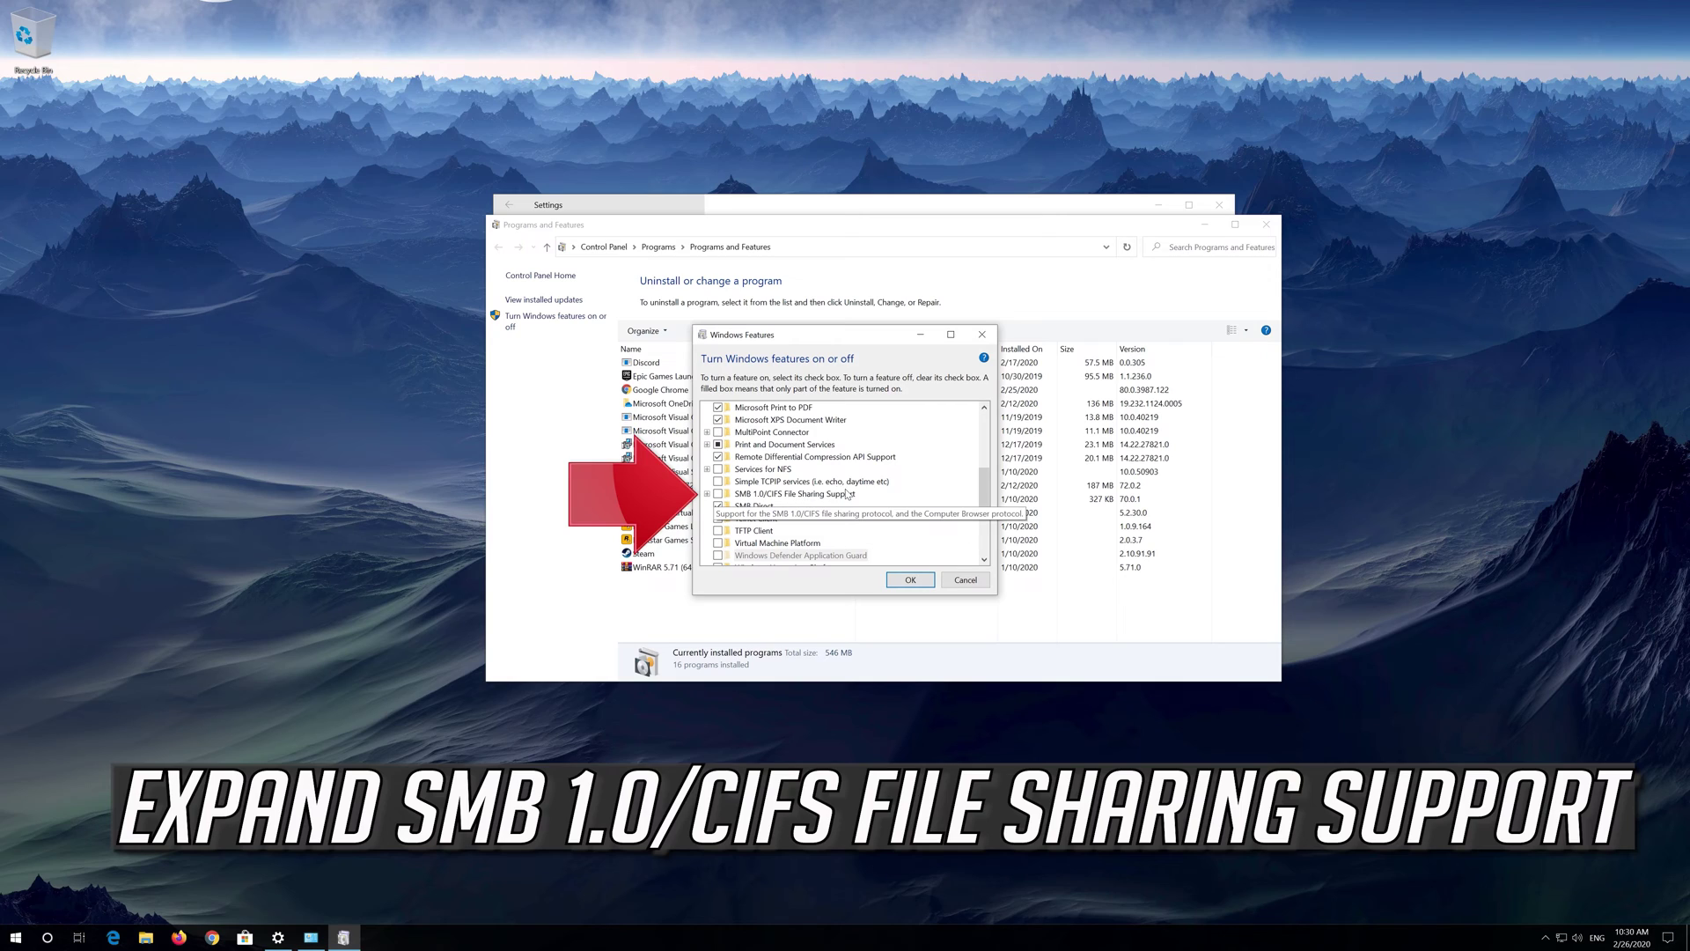
click(708, 496)
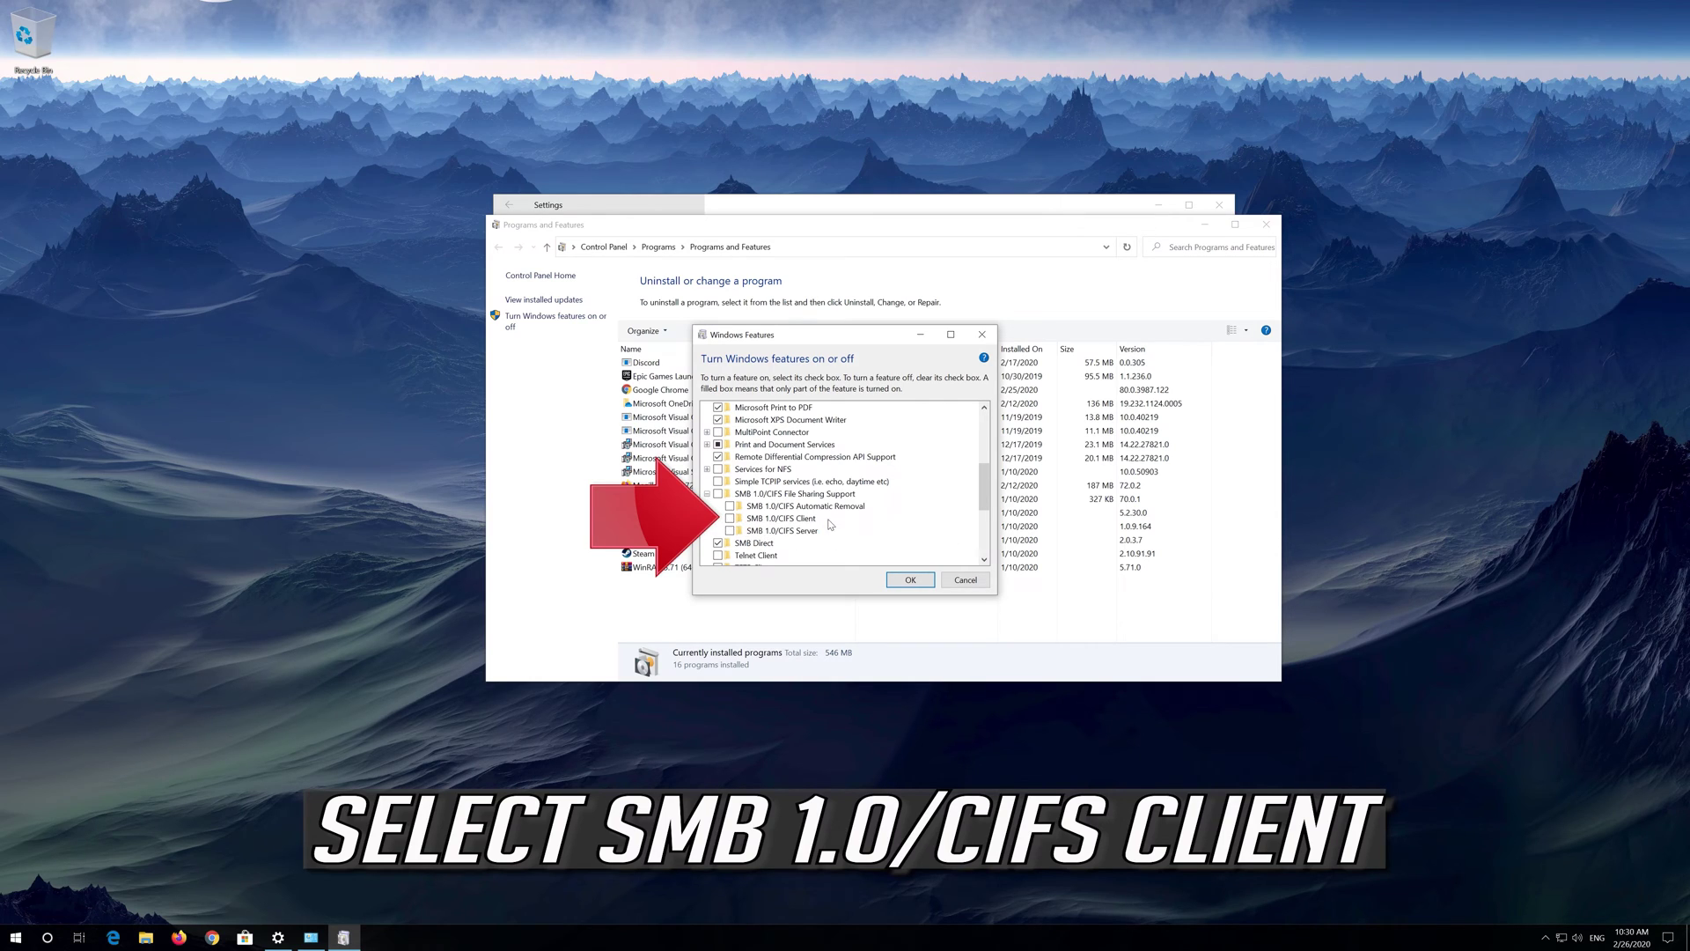
click(729, 520)
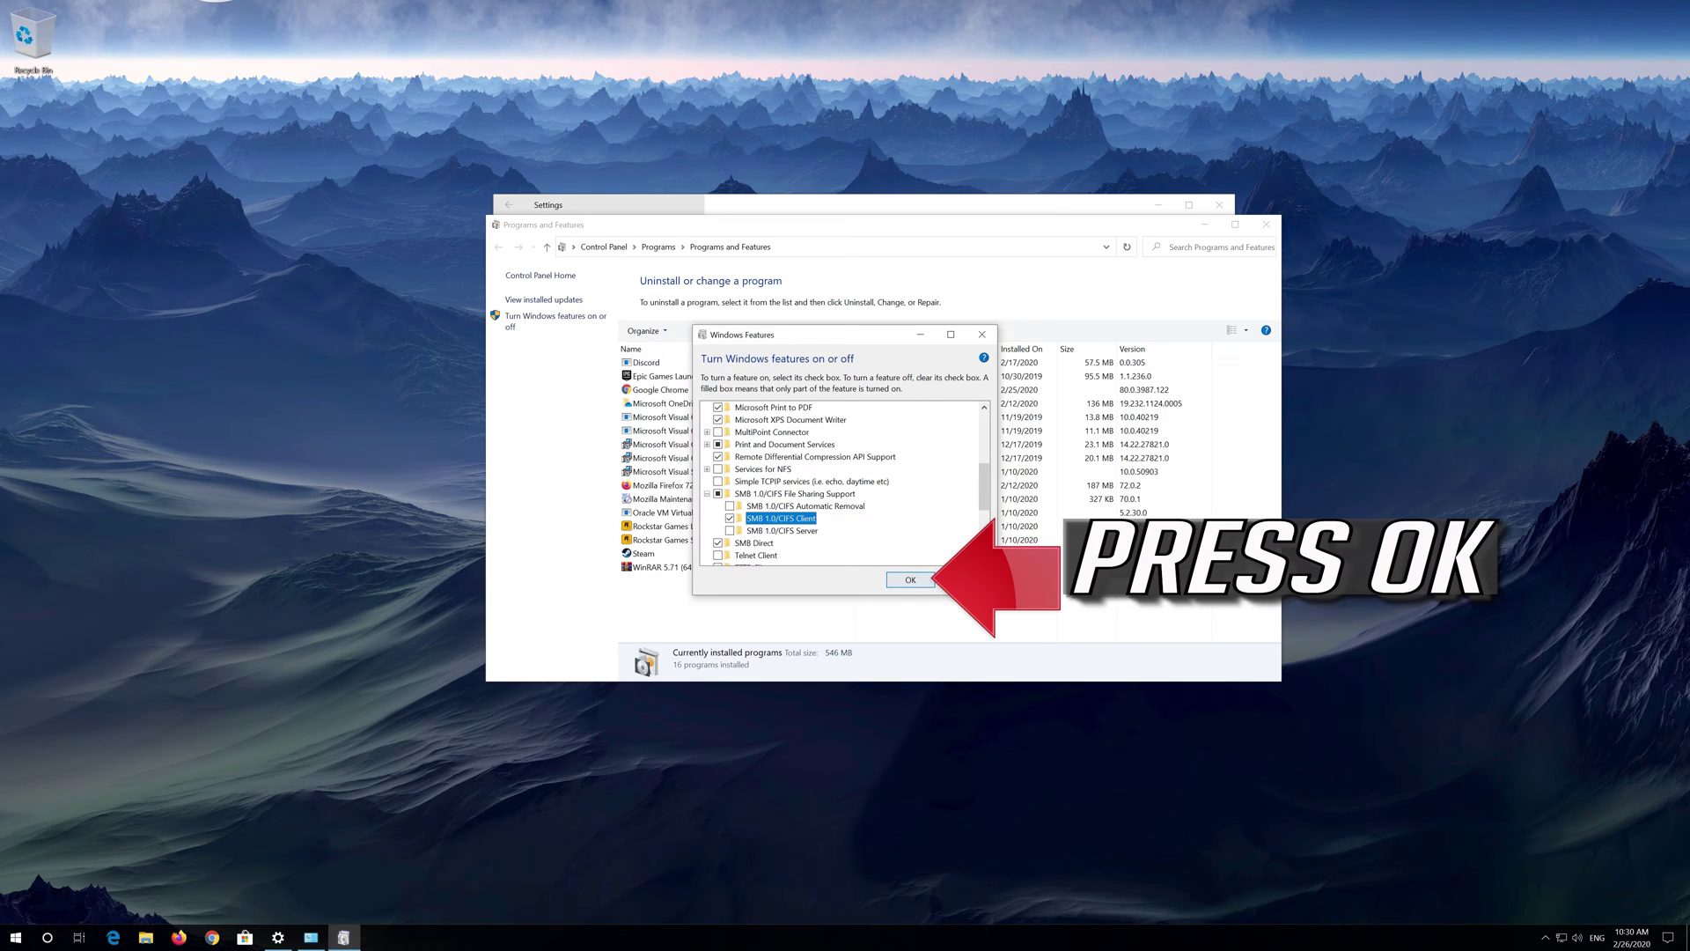
- Apply the SMB 1.0/CIFS Client feature change and restart the PC
click(911, 580)
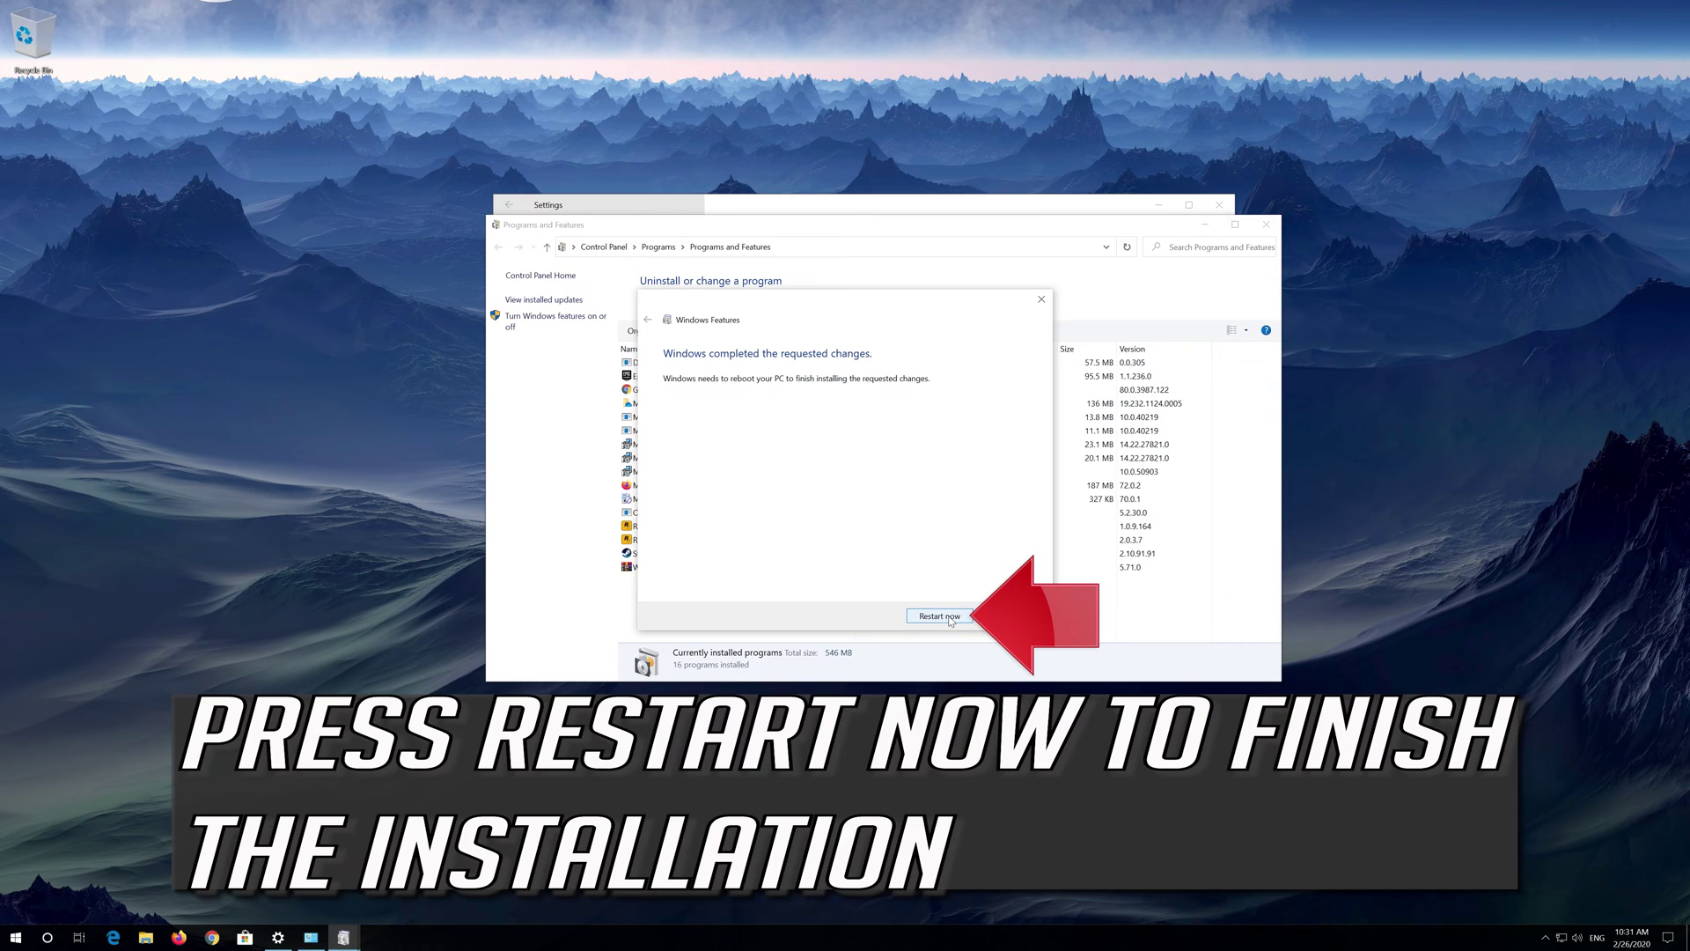
click(949, 616)
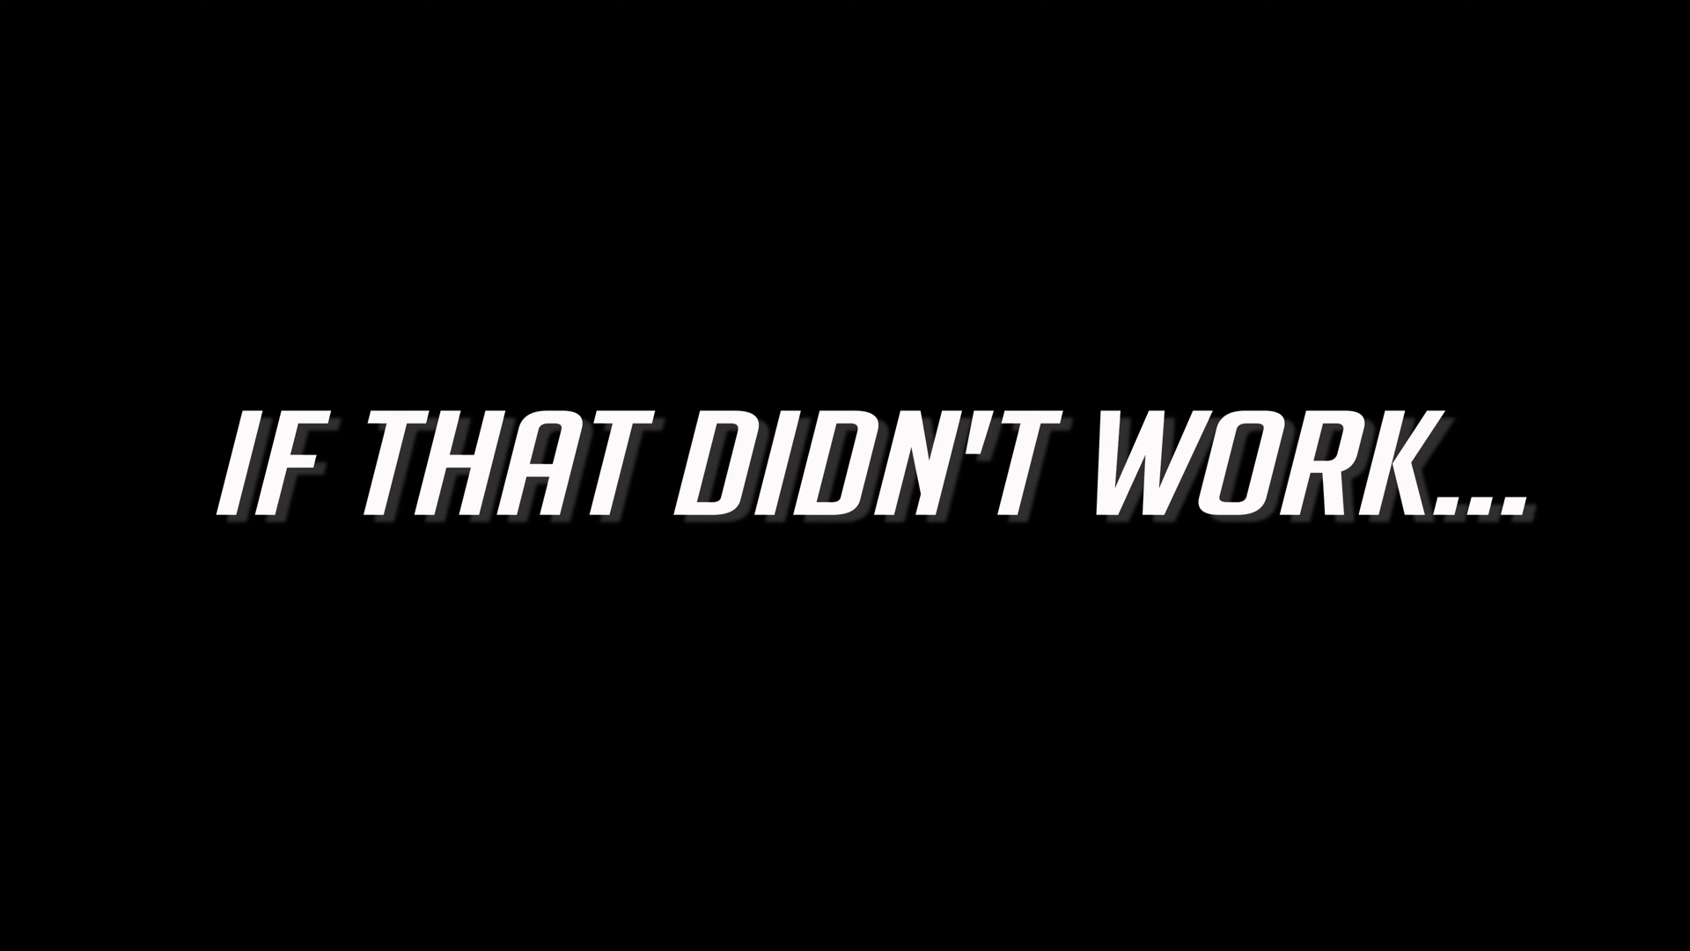
- Search the Start menu for SERVICES
key(super)
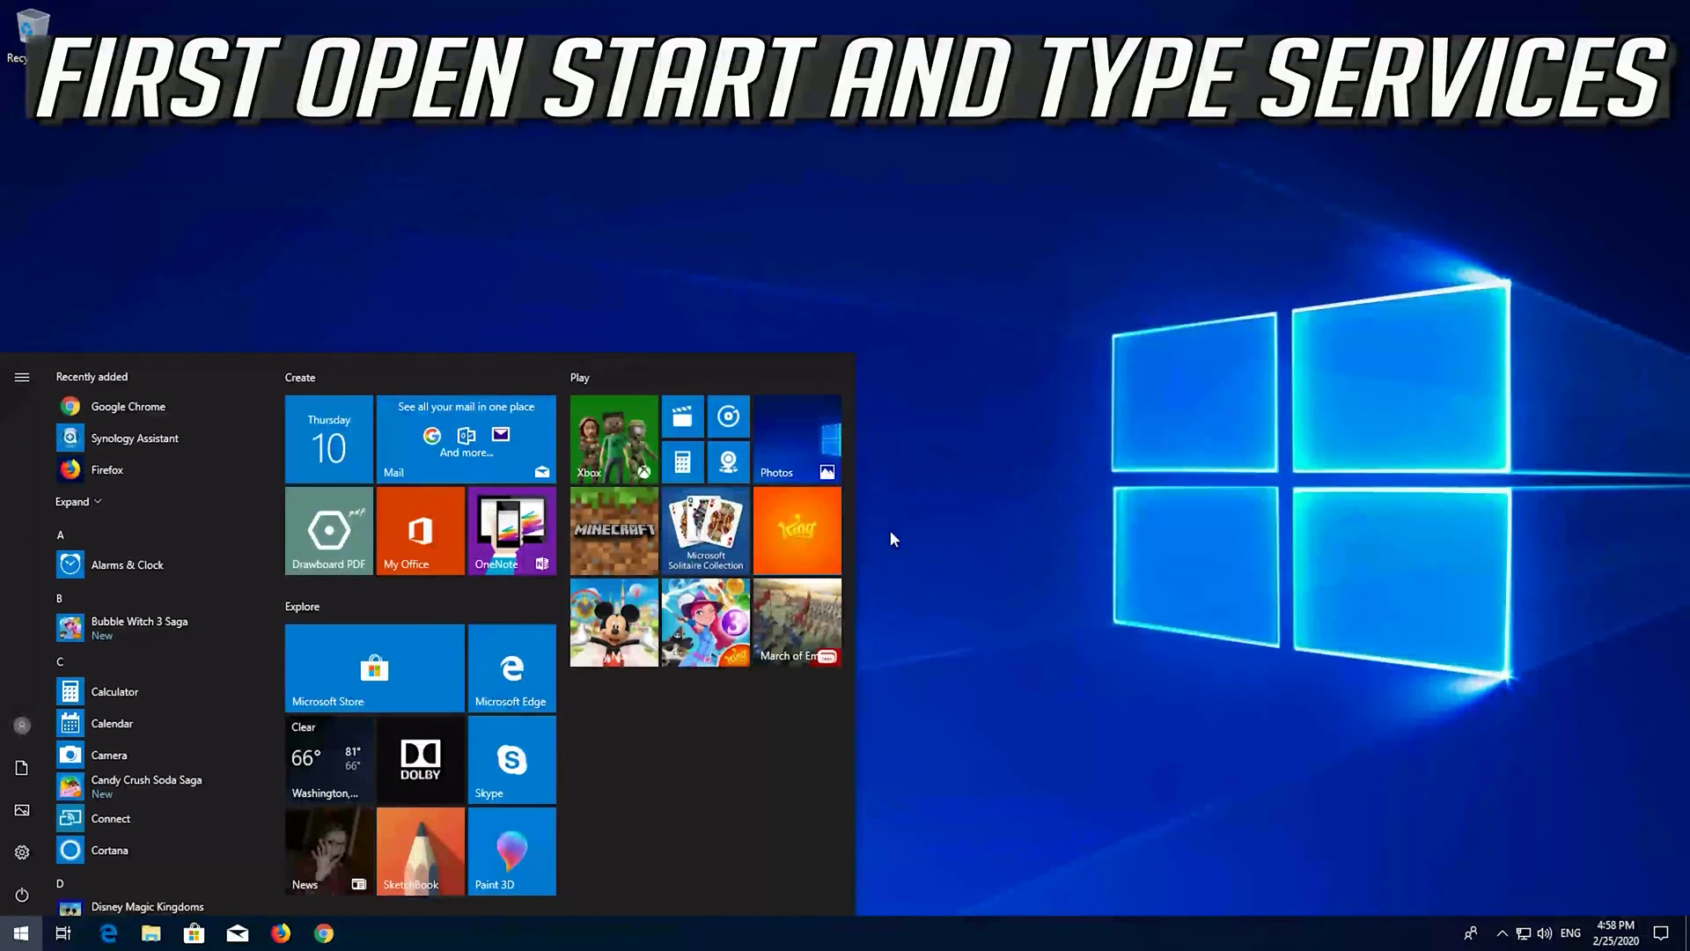
key(super)
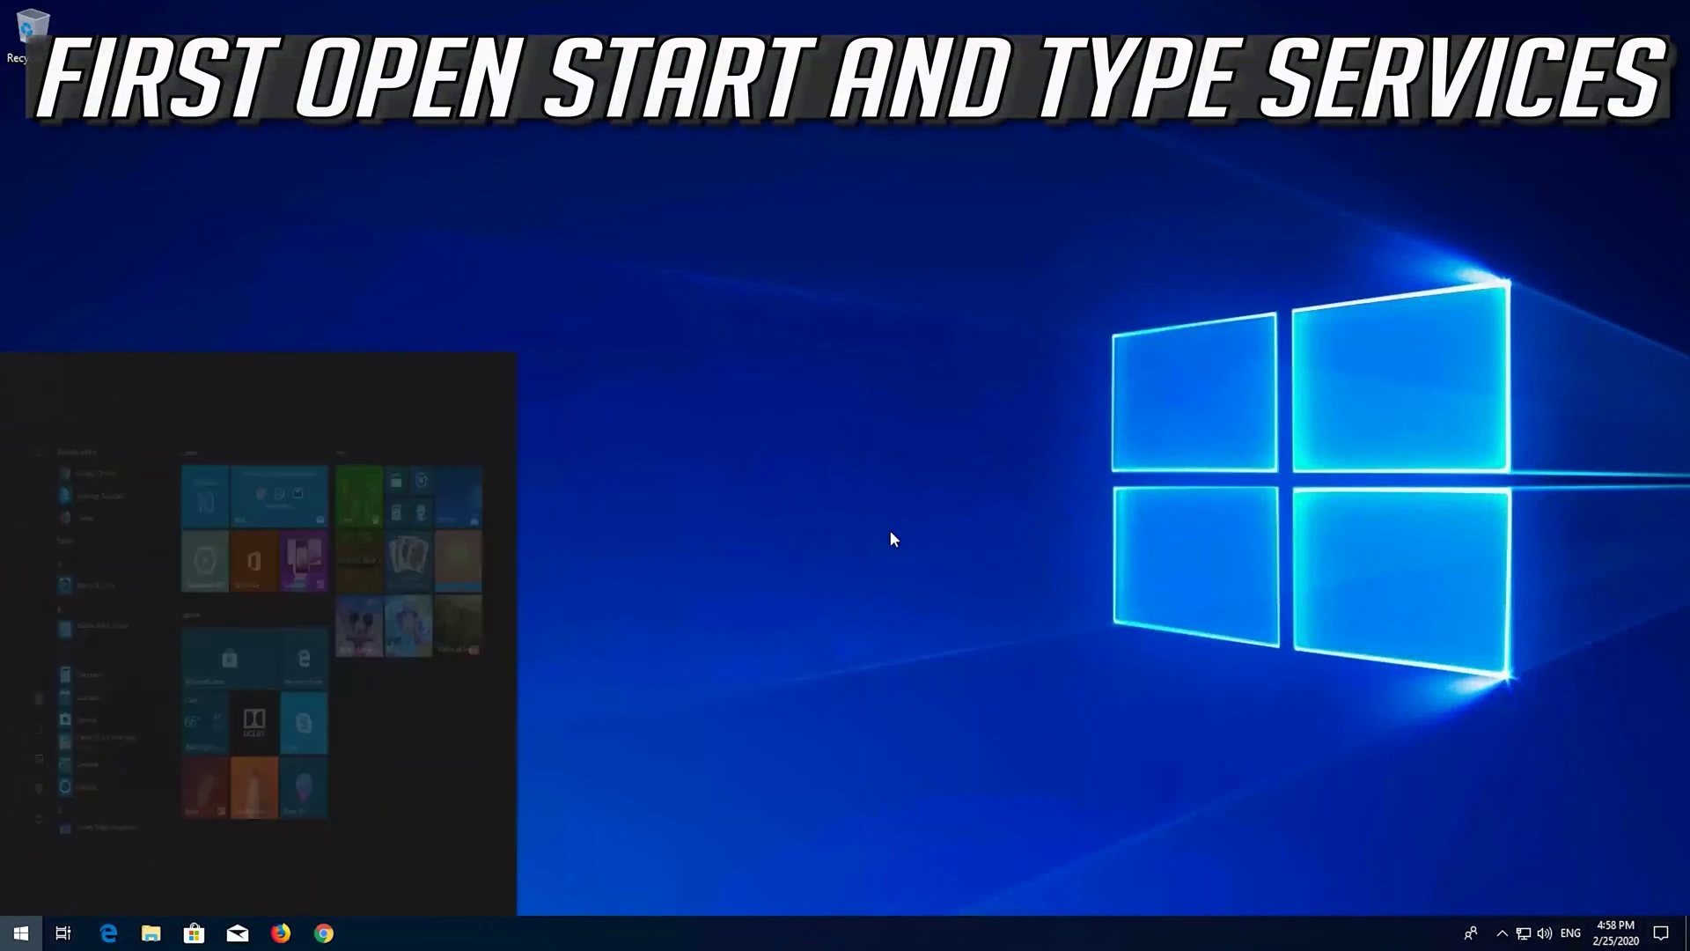
text(SERVICES)
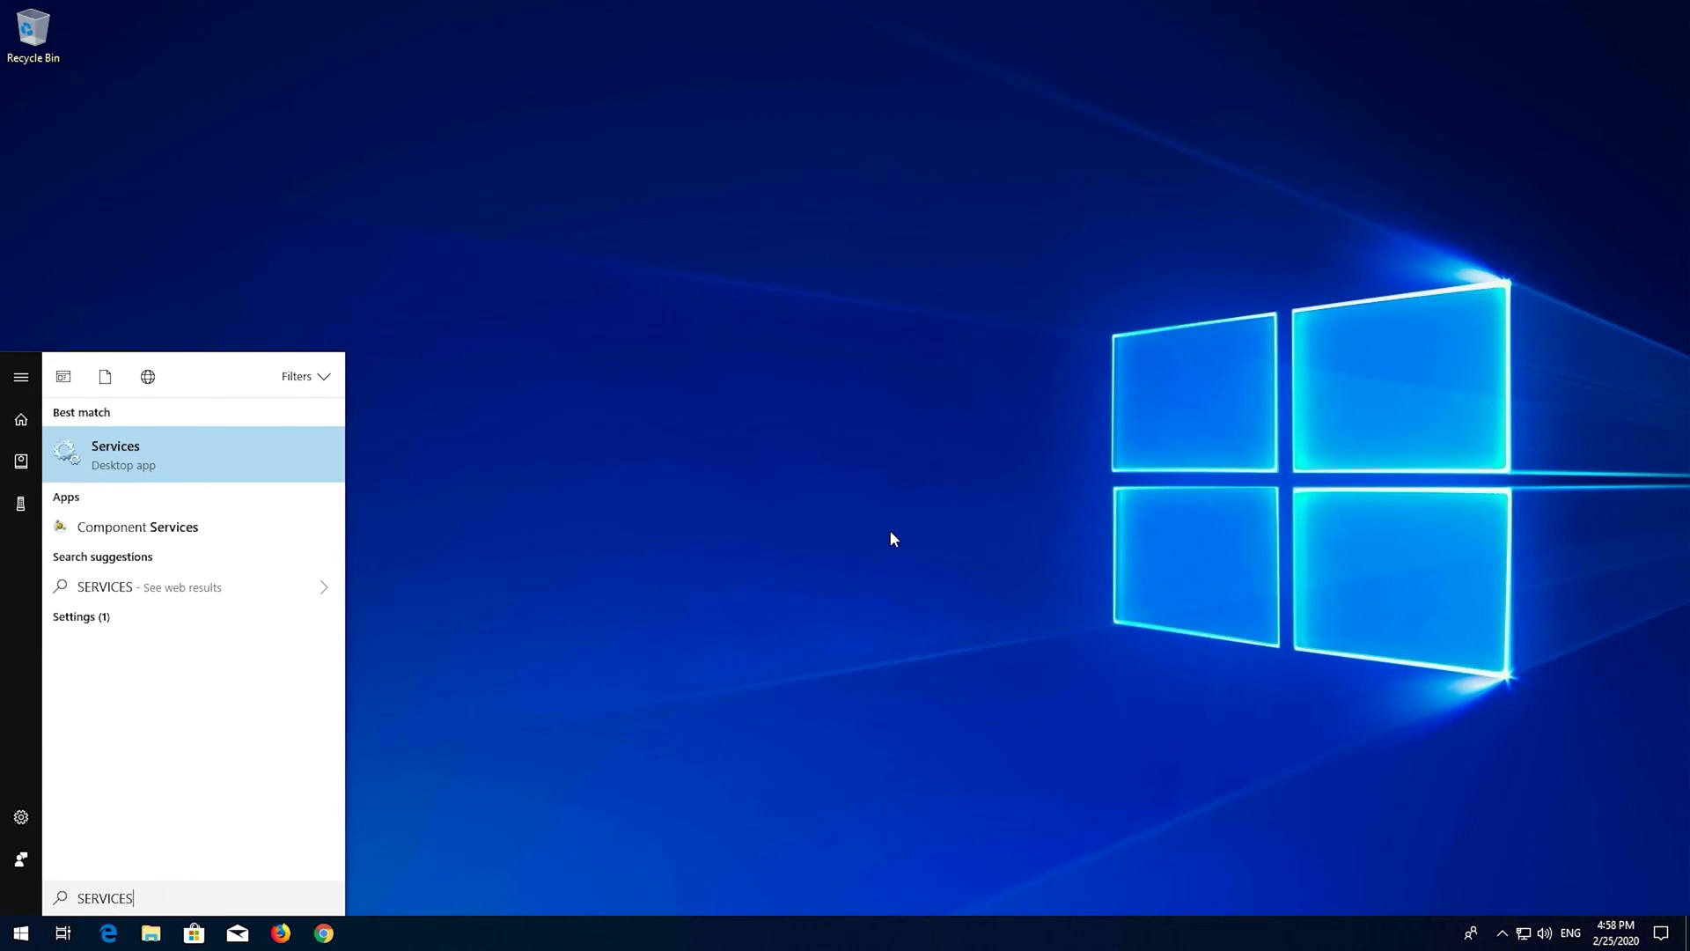
- Launch the Services console and select the disabled TCP/IP NetBIOS Helper service
click(164, 461)
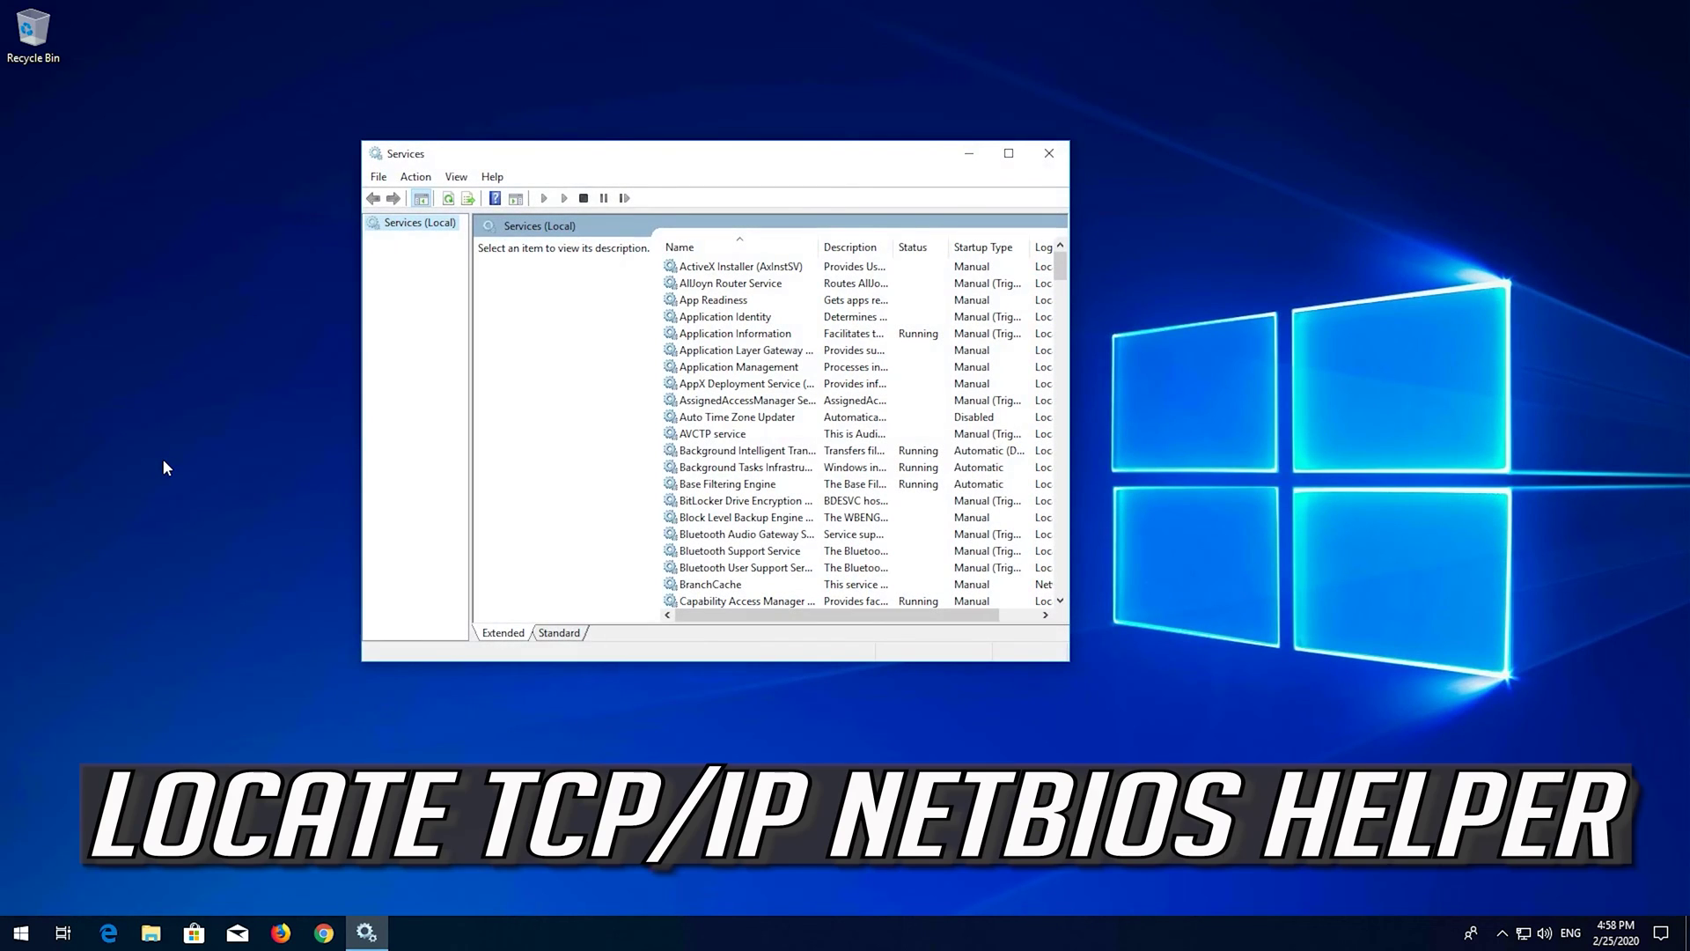
click(685, 351)
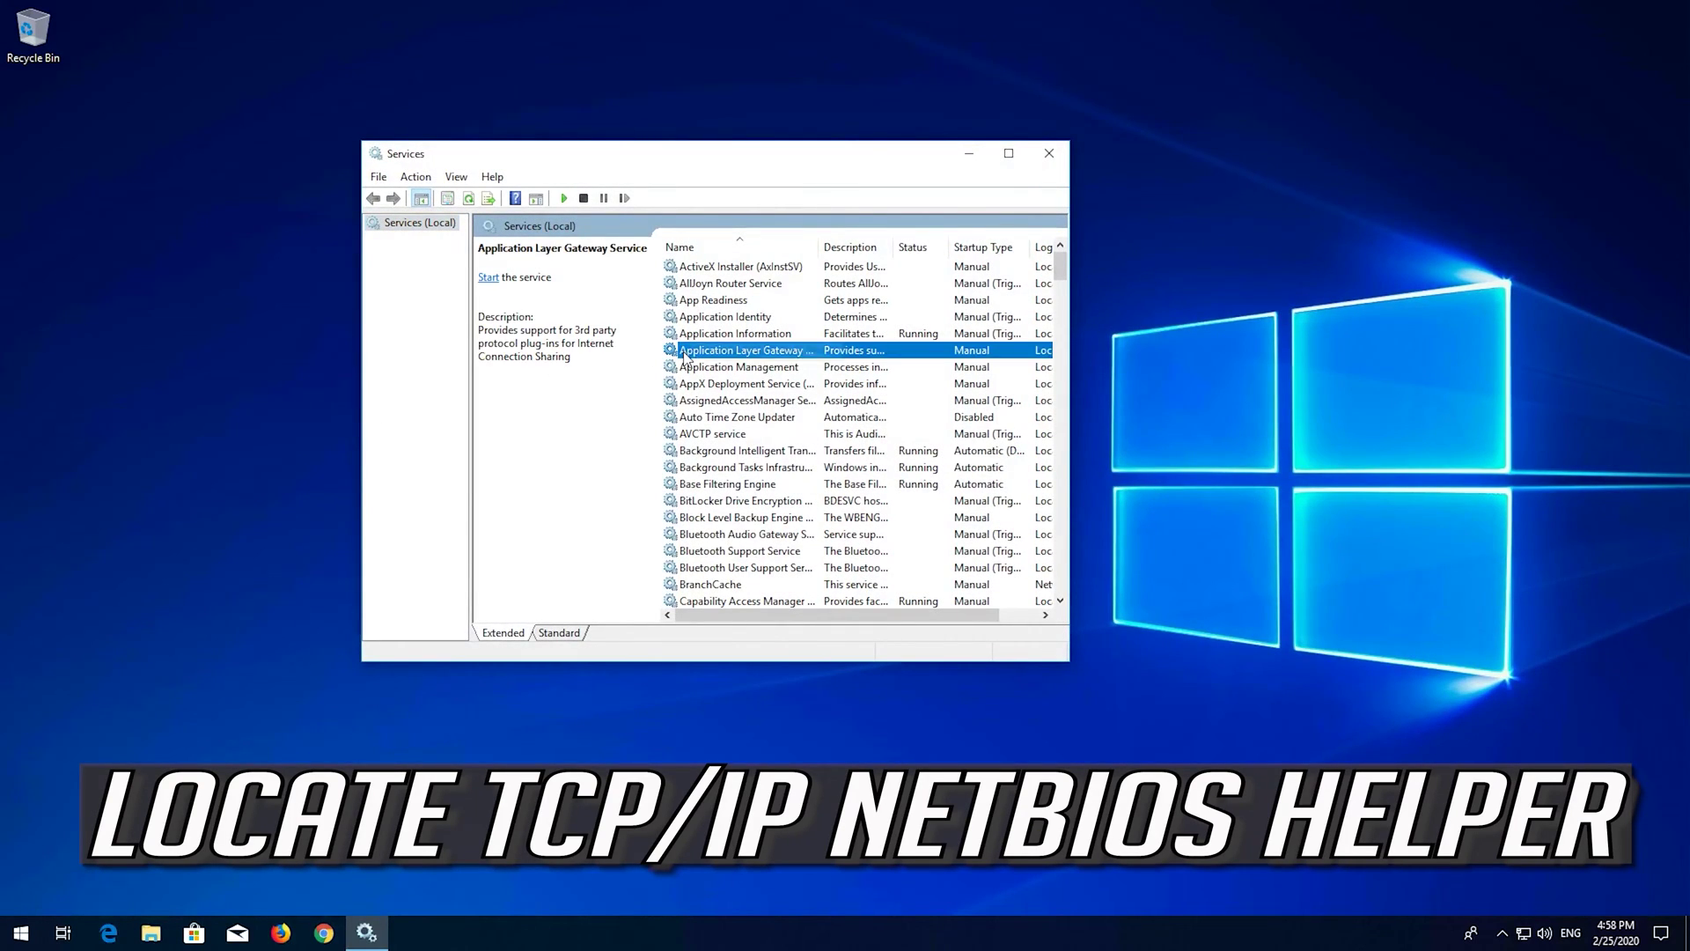
scroll(686, 356, down, 5)
scroll(686, 357, down, 14)
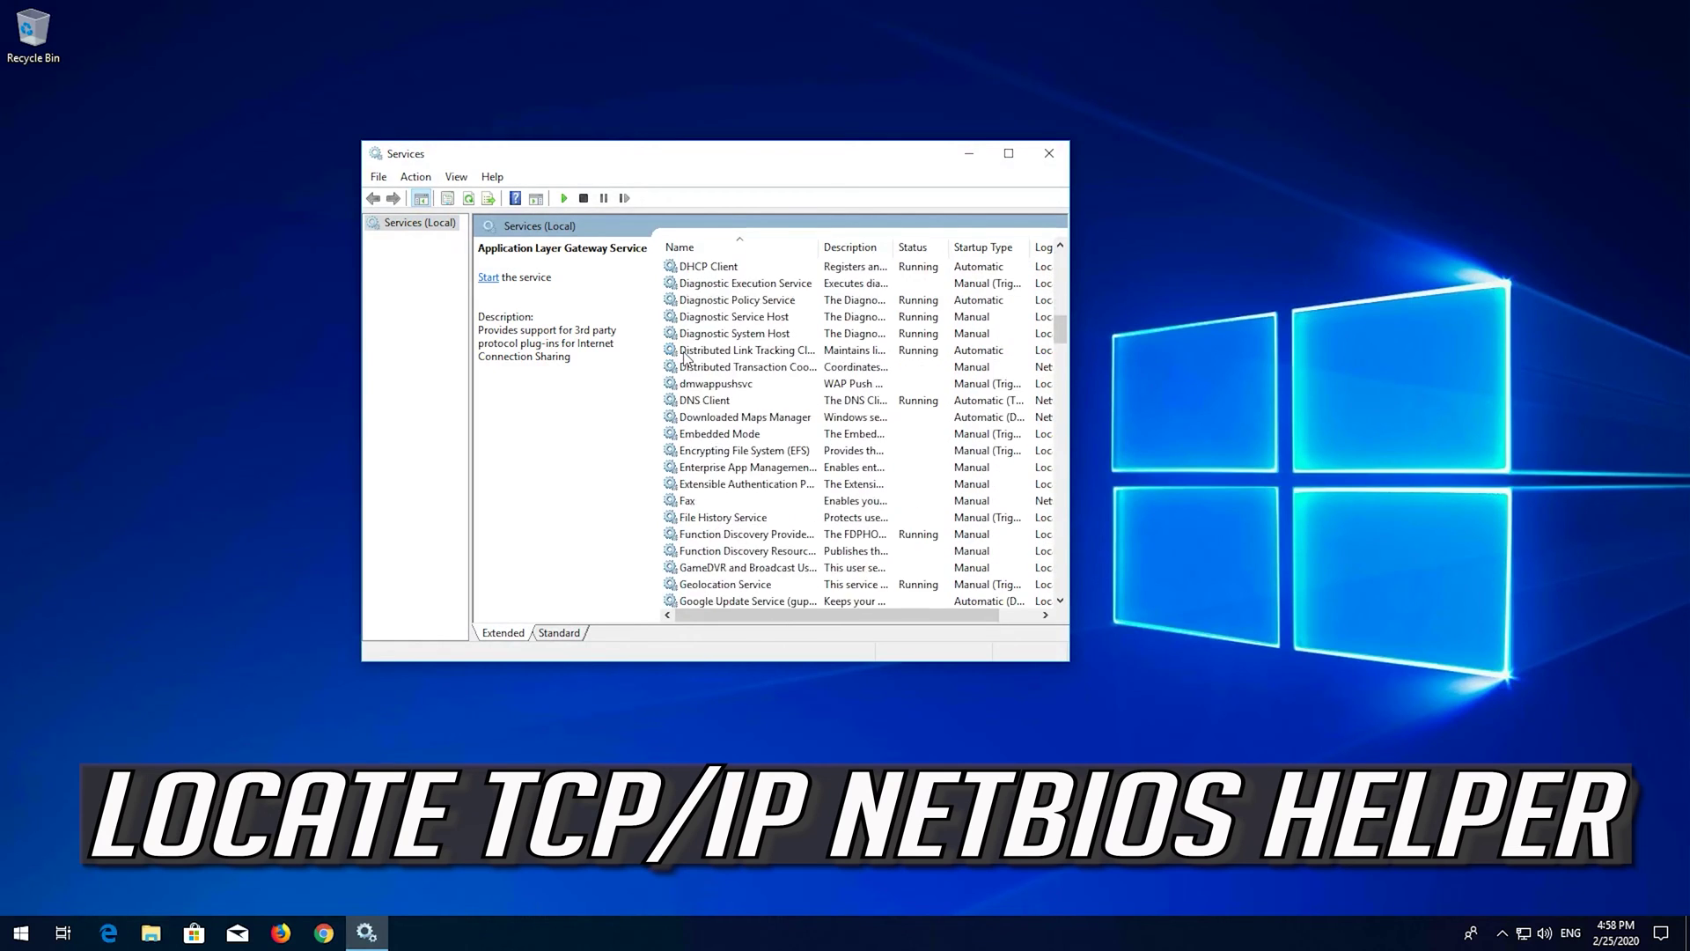
scroll(685, 356, down, 20)
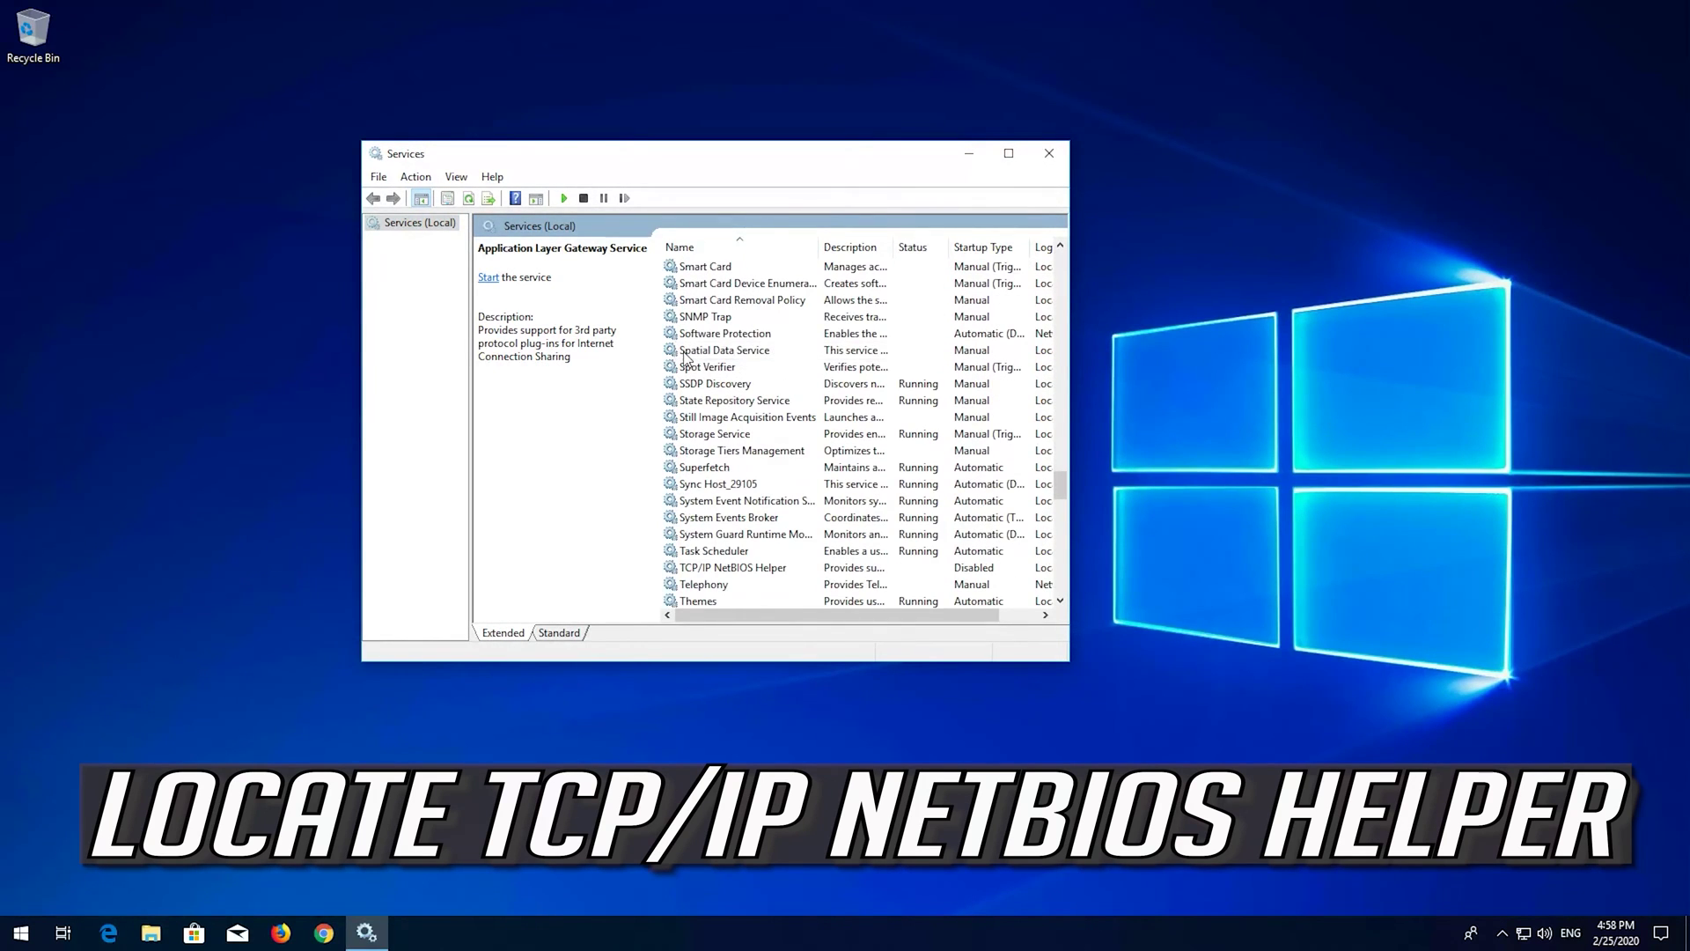
scroll(685, 356, down, 3)
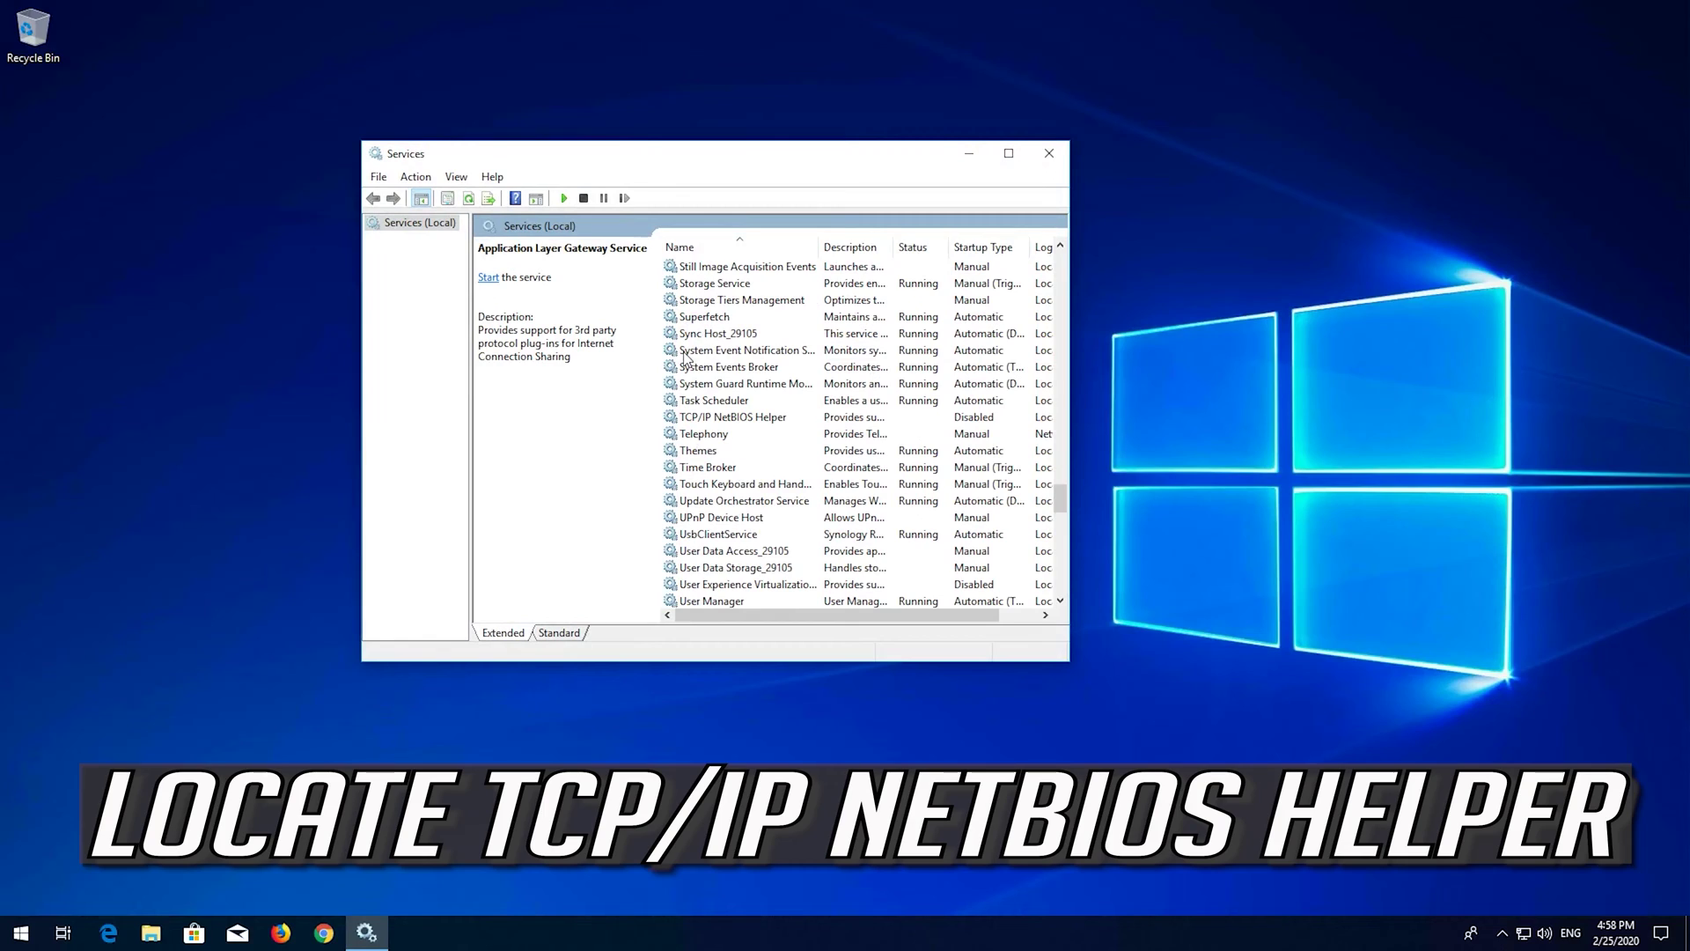
click(691, 417)
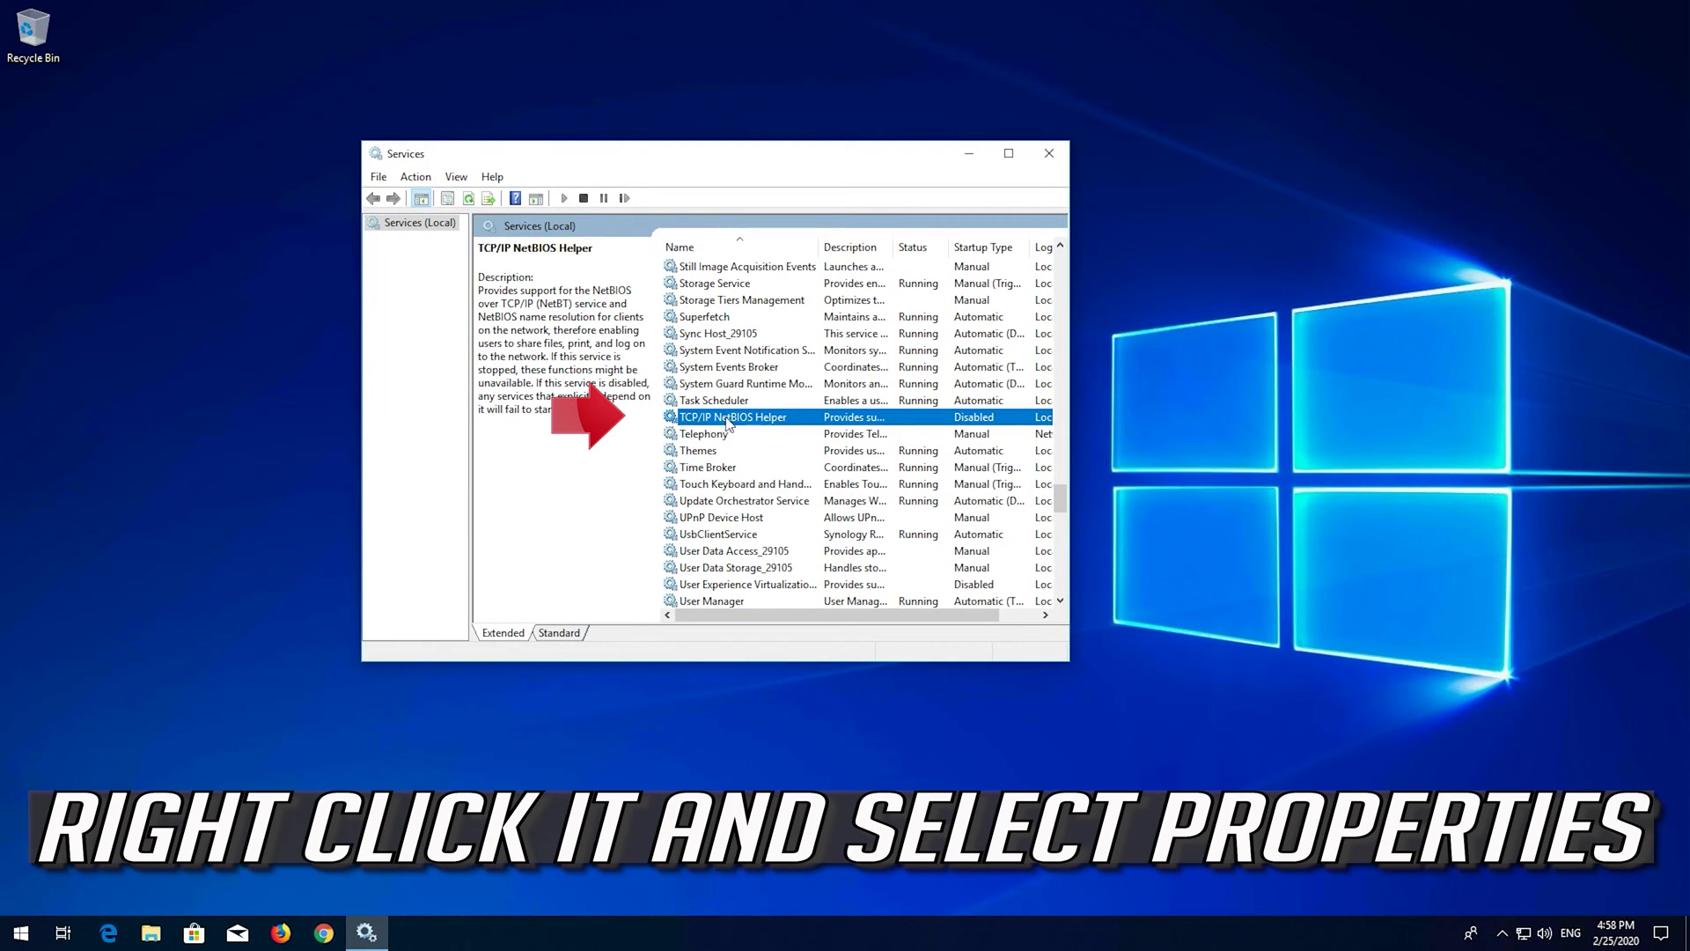
- Set TCP/IP NetBIOS Helper's startup type to Automatic in its properties and save
right_click(810, 420)
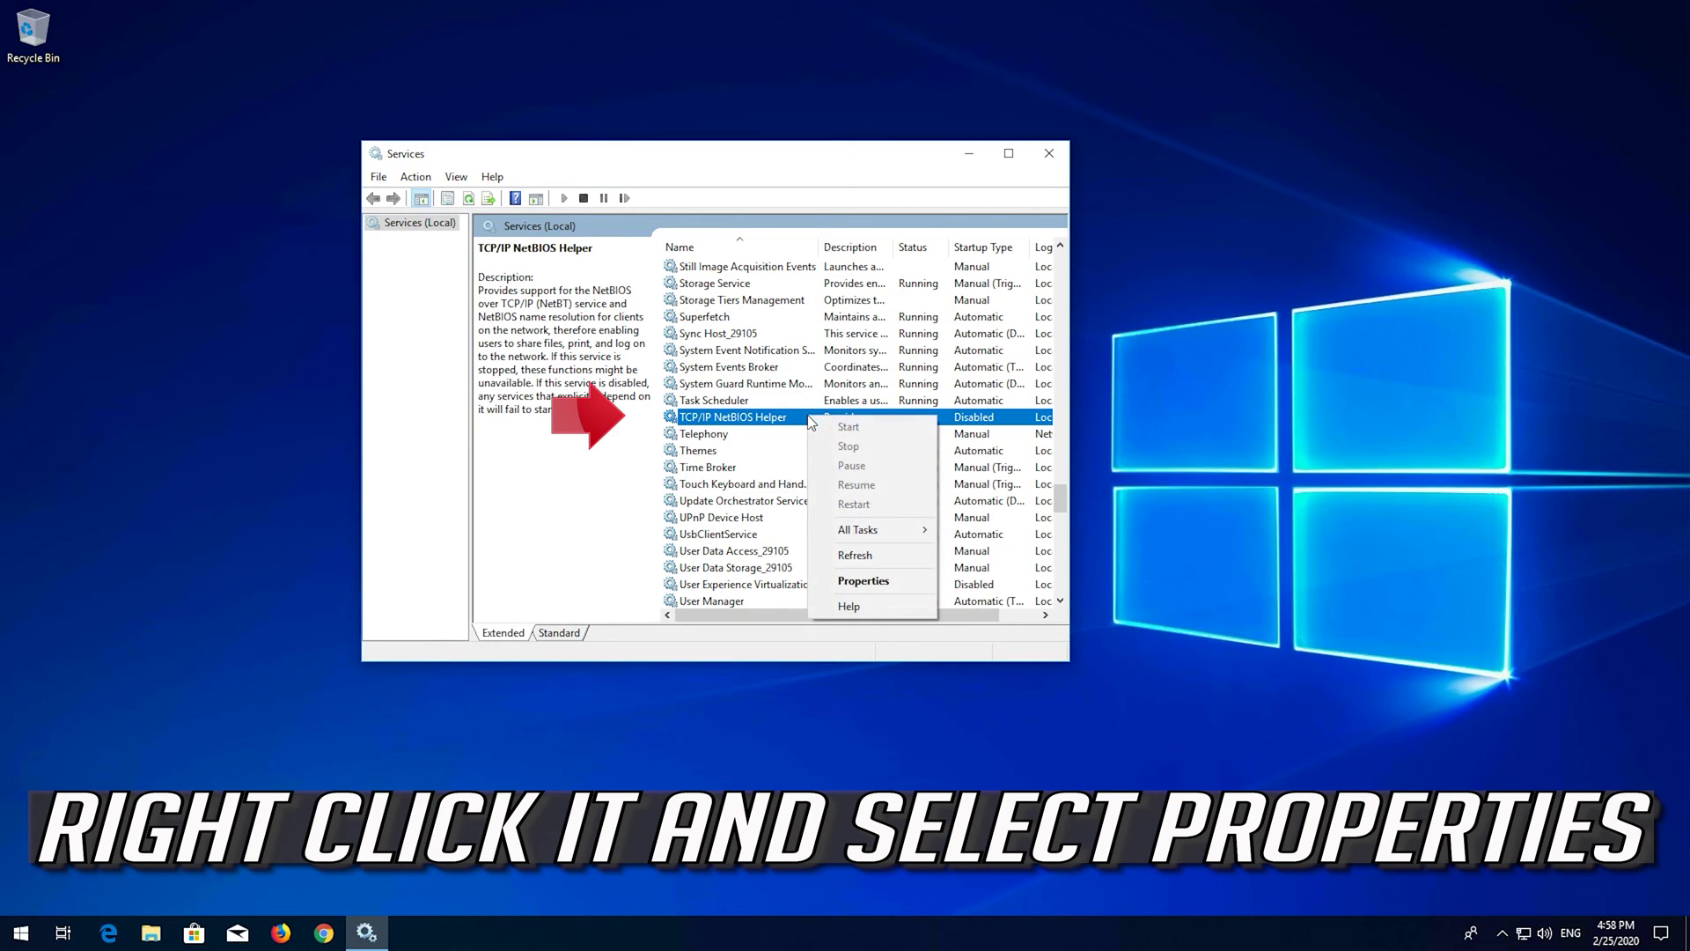
click(881, 582)
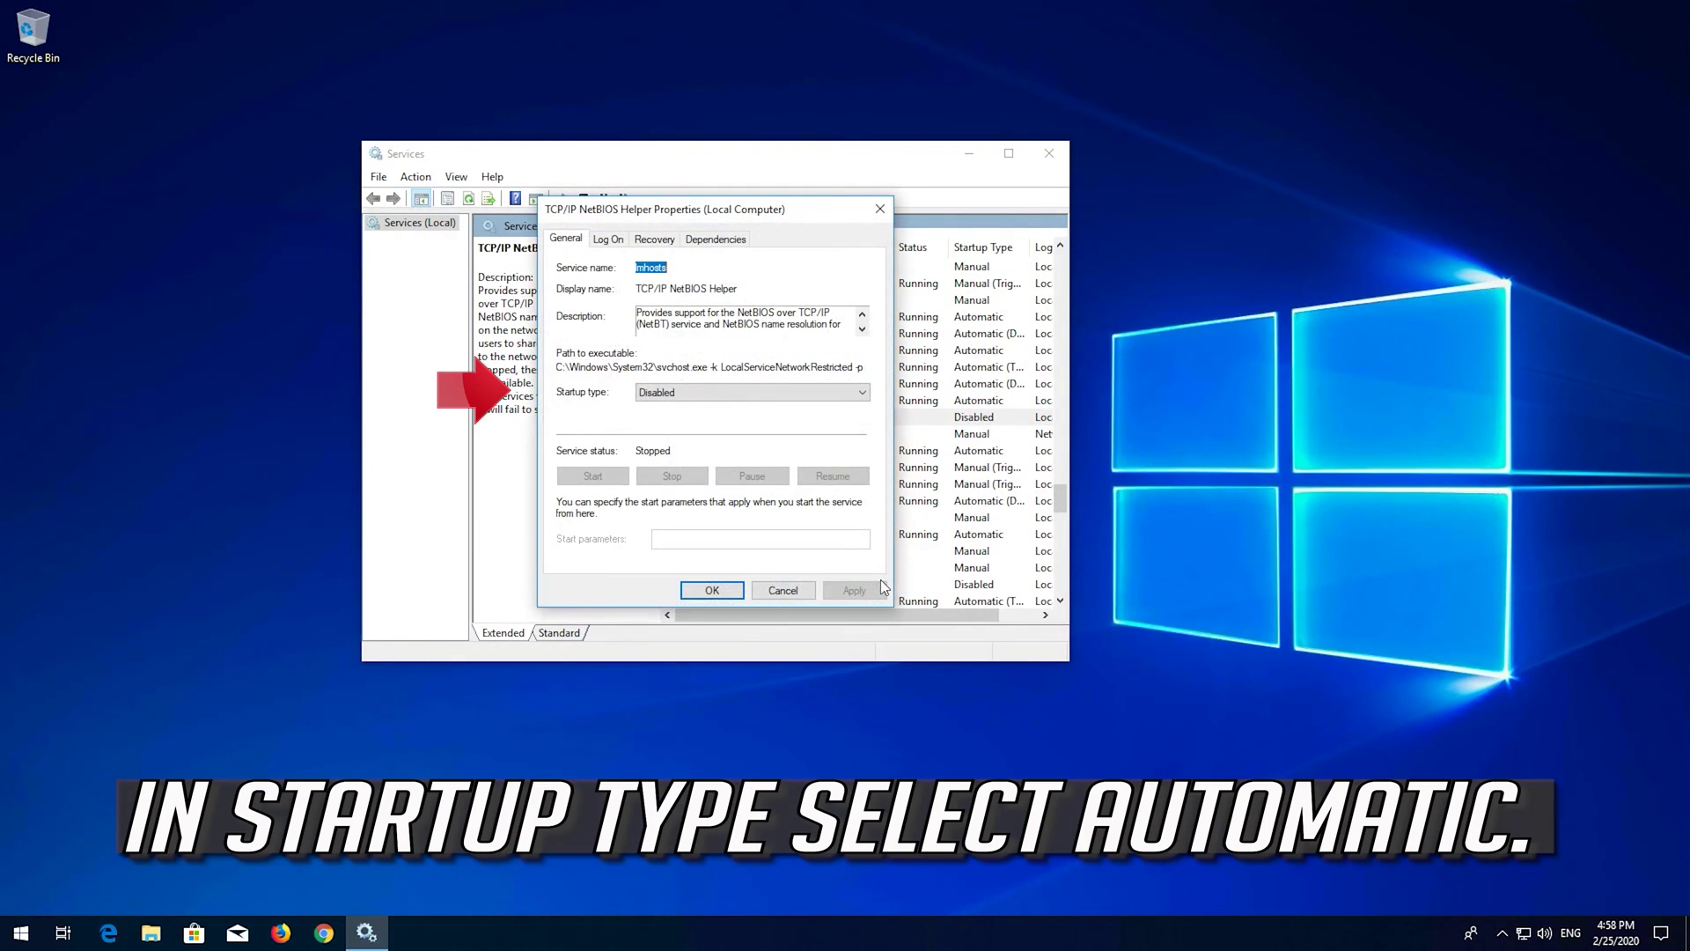
click(729, 393)
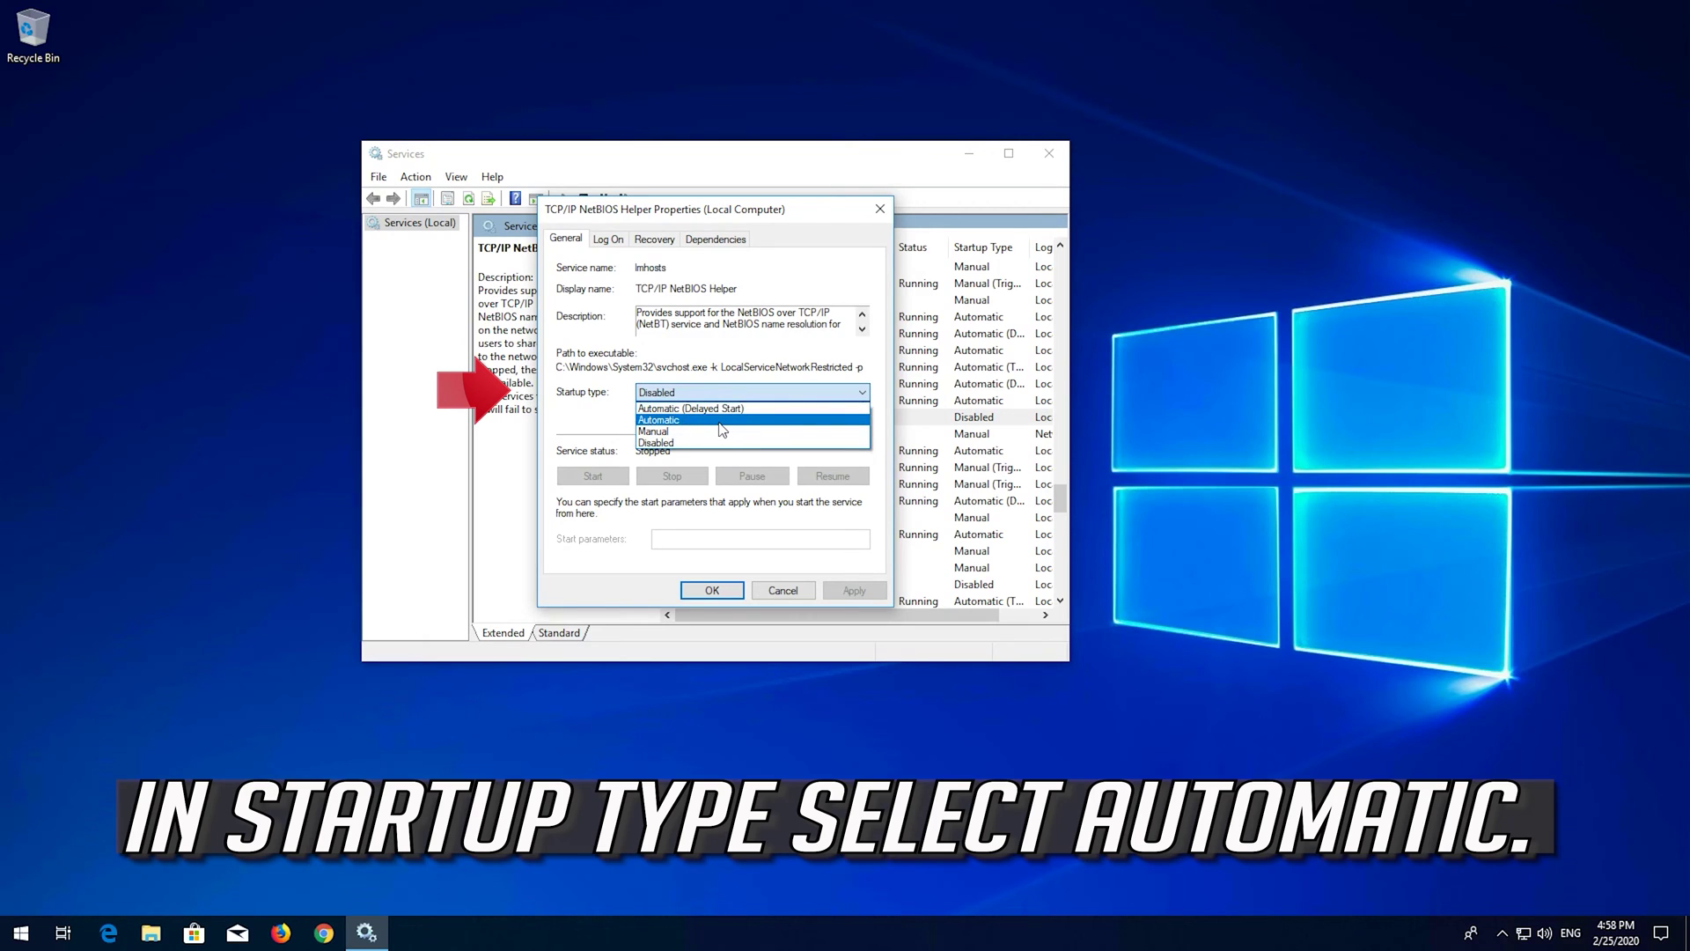
click(723, 420)
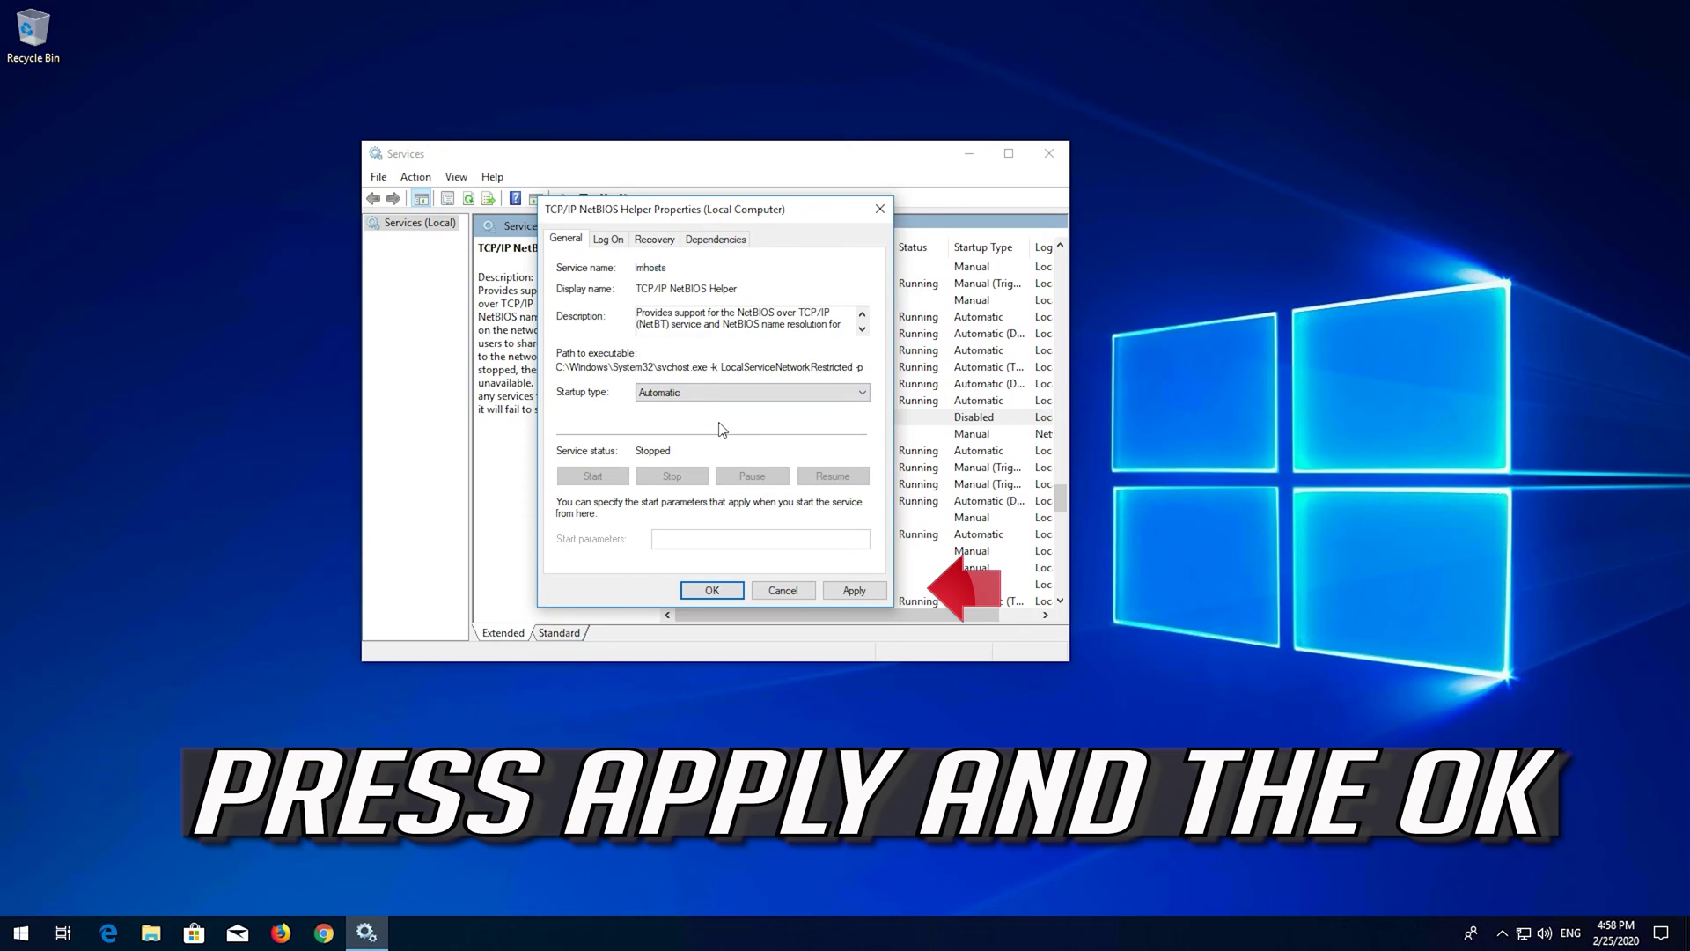
click(852, 591)
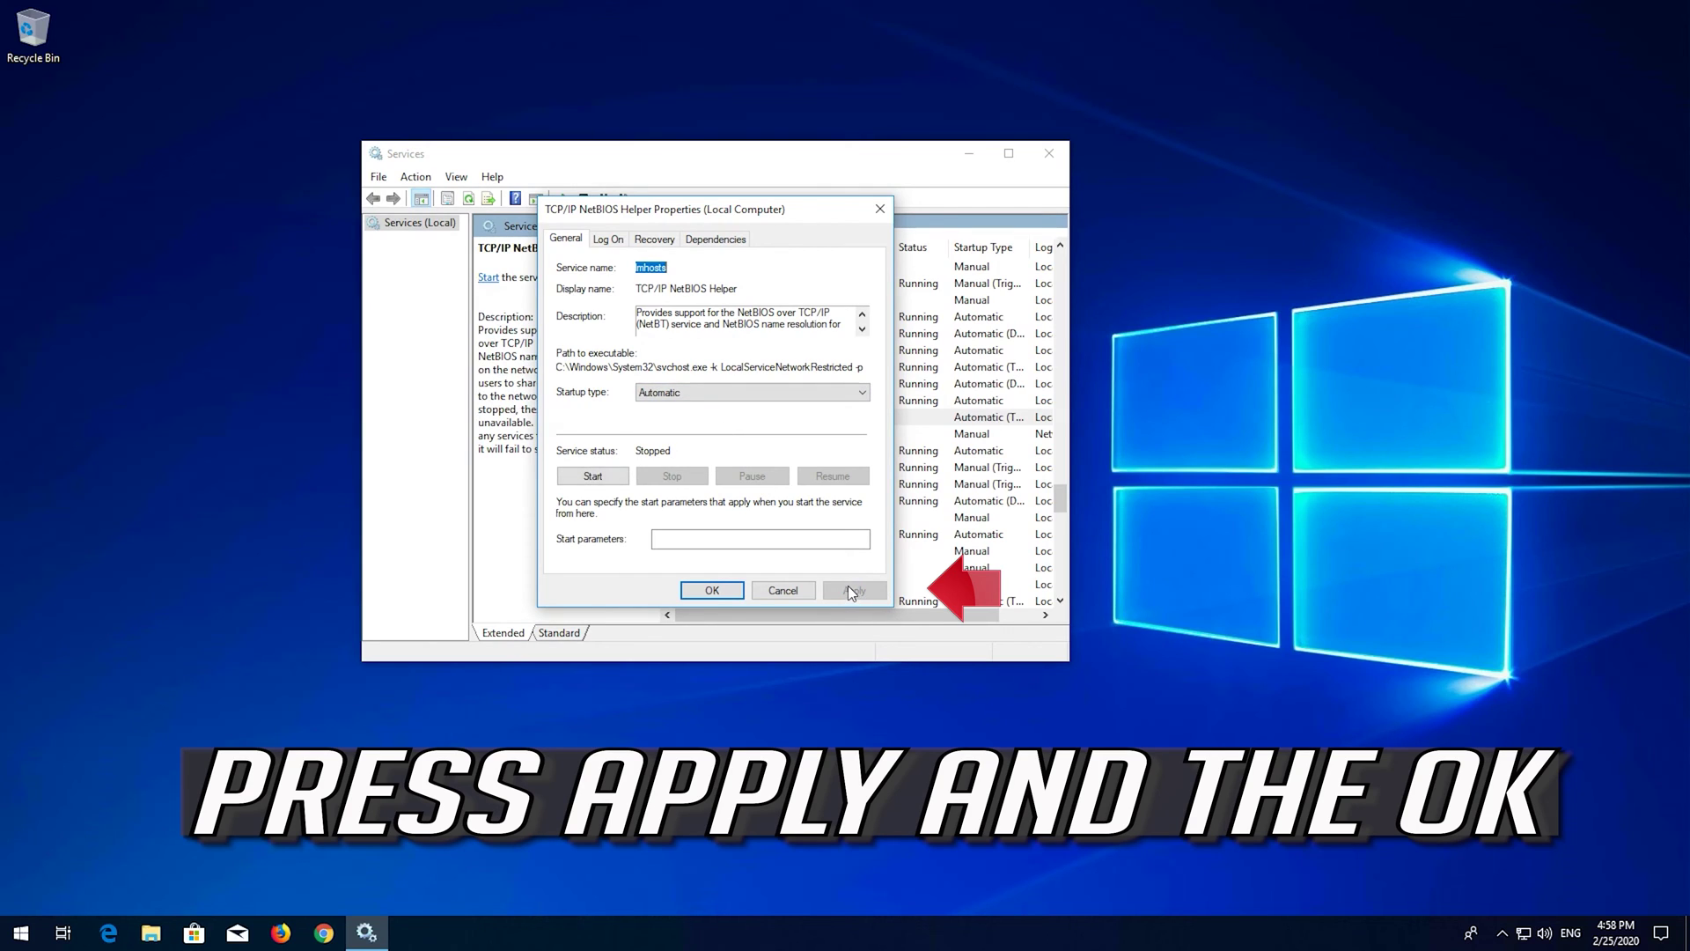
click(713, 591)
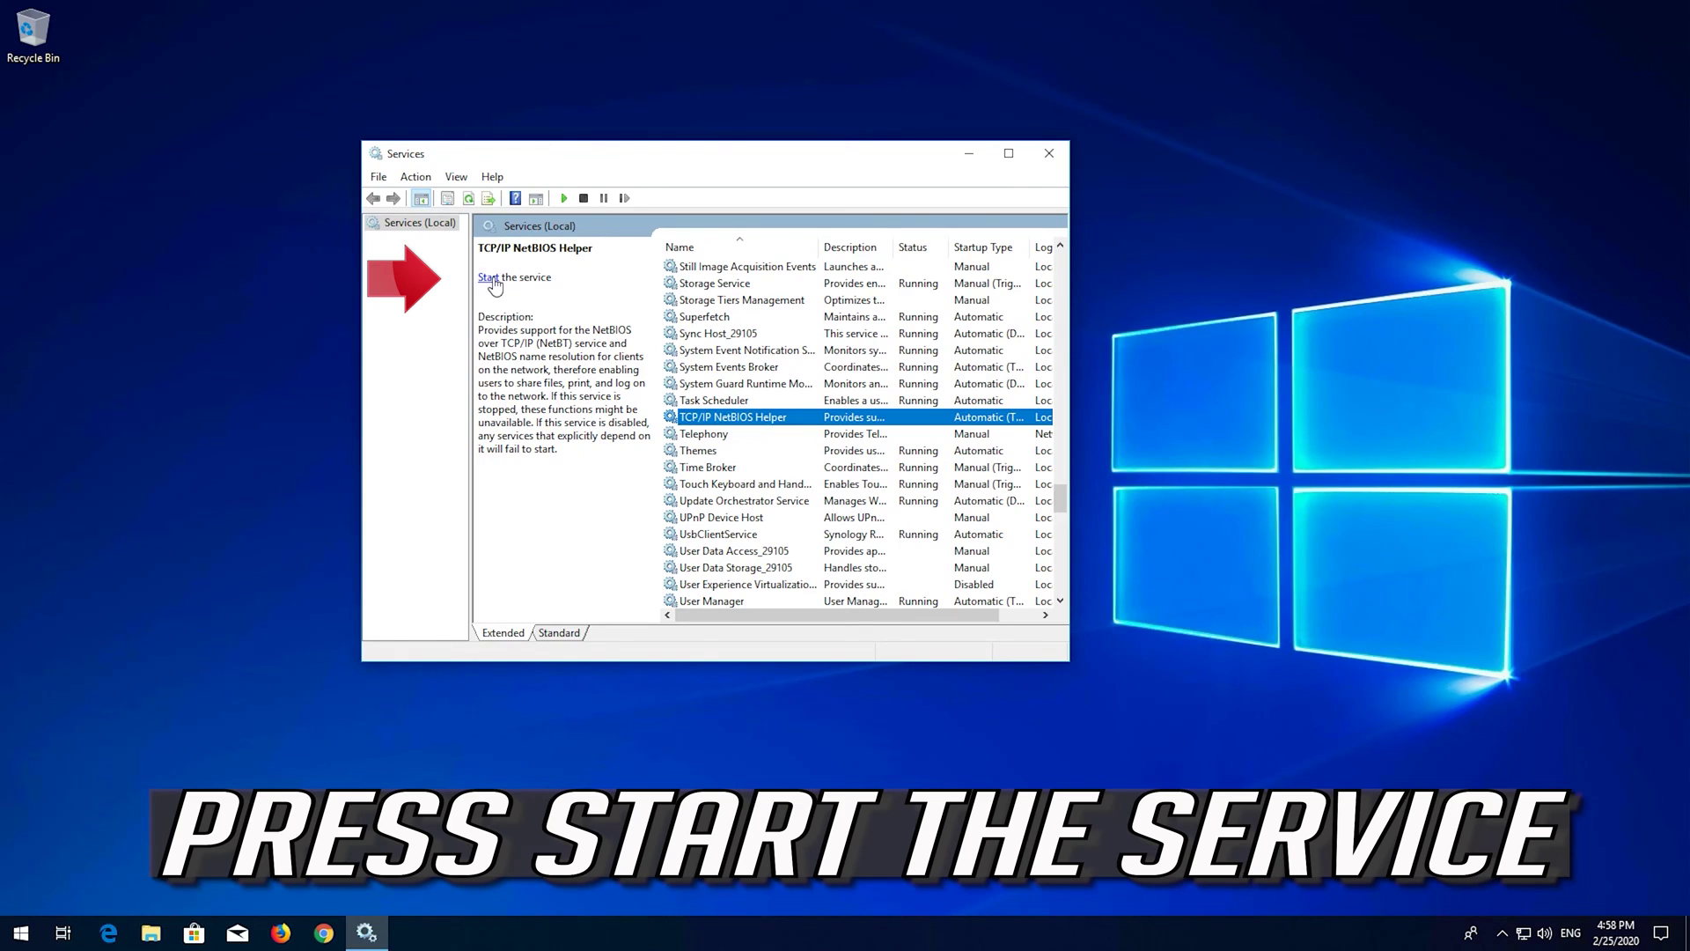
- Start the TCP/IP NetBIOS Helper service
click(490, 278)
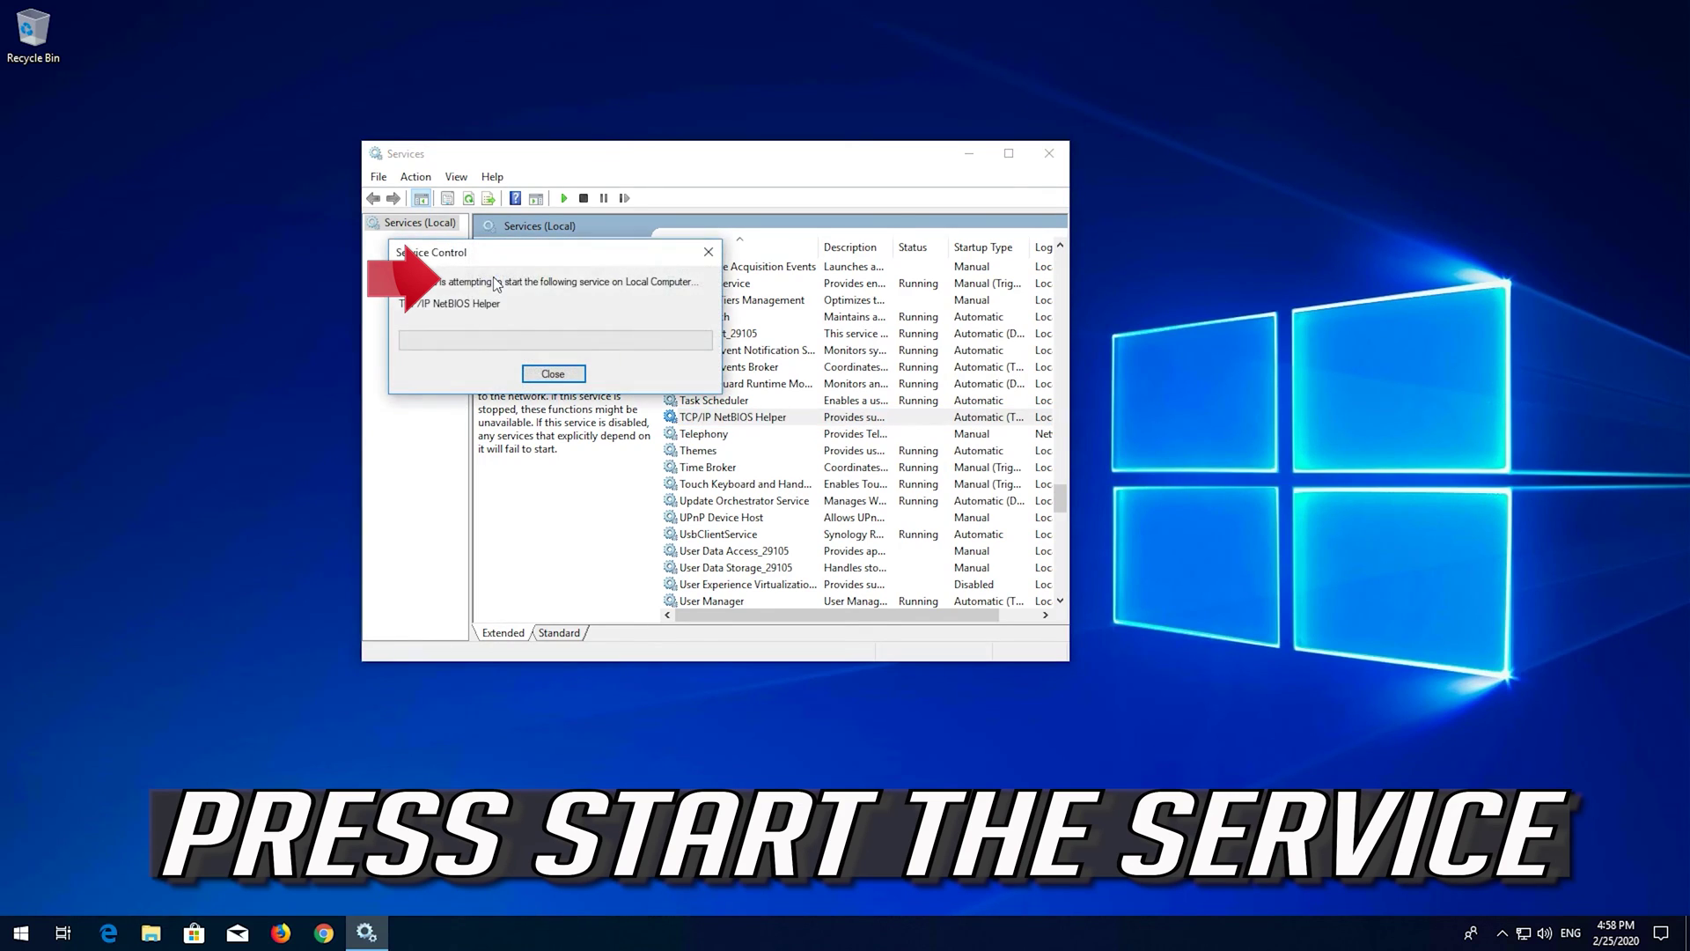